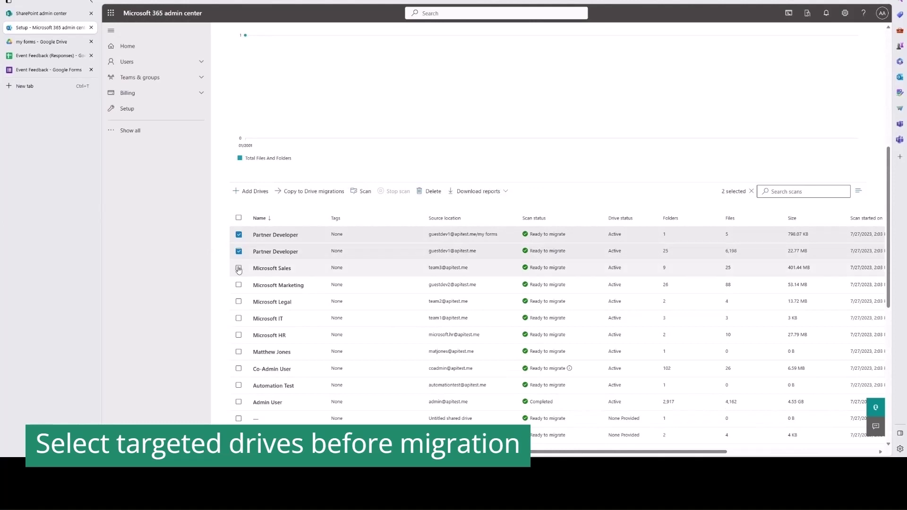
Copy the Partner Developer, Microsoft Sales, Marketing, Legal, IT and HR drives, plus the individual user's drive below them, to migrations with default settings.
{"action": "left_click", "coordinate": [239, 285]}
{"action": "left_click", "coordinate": [239, 302]}
{"action": "left_click", "coordinate": [238, 319]}
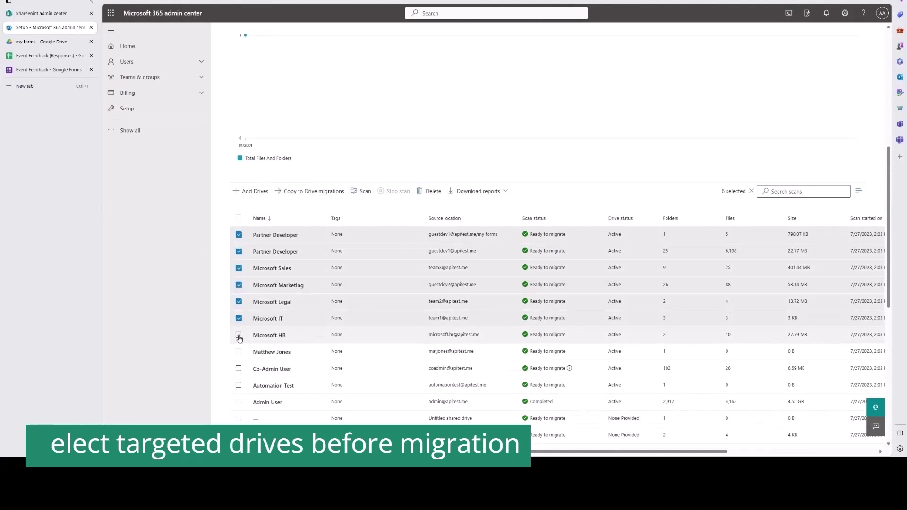
{"action": "left_click", "coordinate": [239, 335]}
{"action": "left_click", "coordinate": [238, 352]}
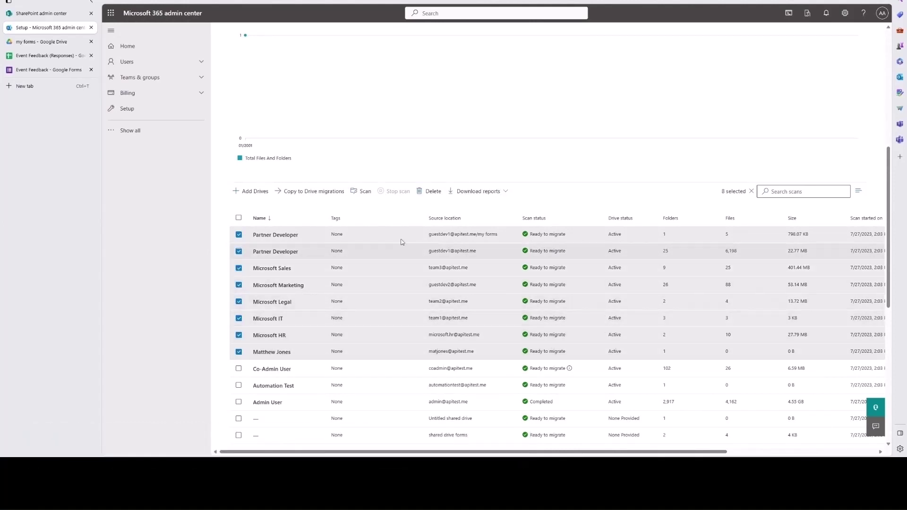
{"action": "left_click", "coordinate": [311, 194]}
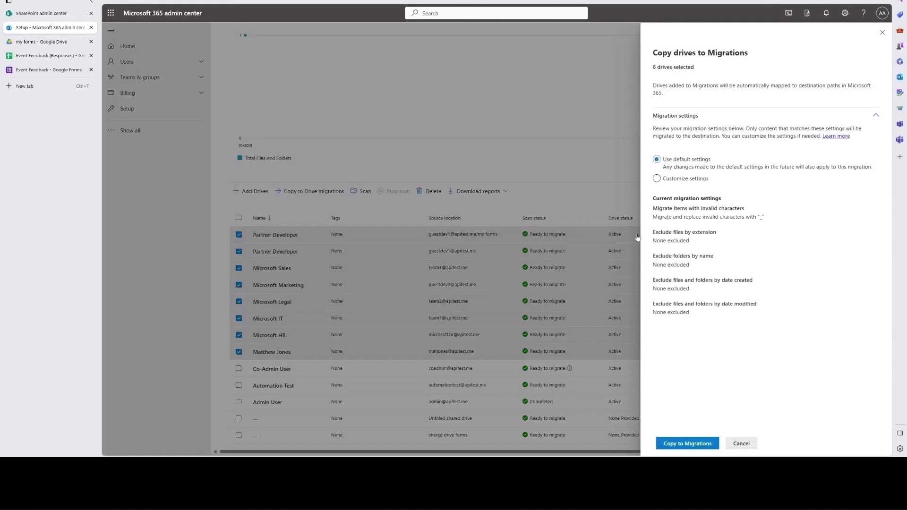
{"action": "left_click", "coordinate": [693, 446]}
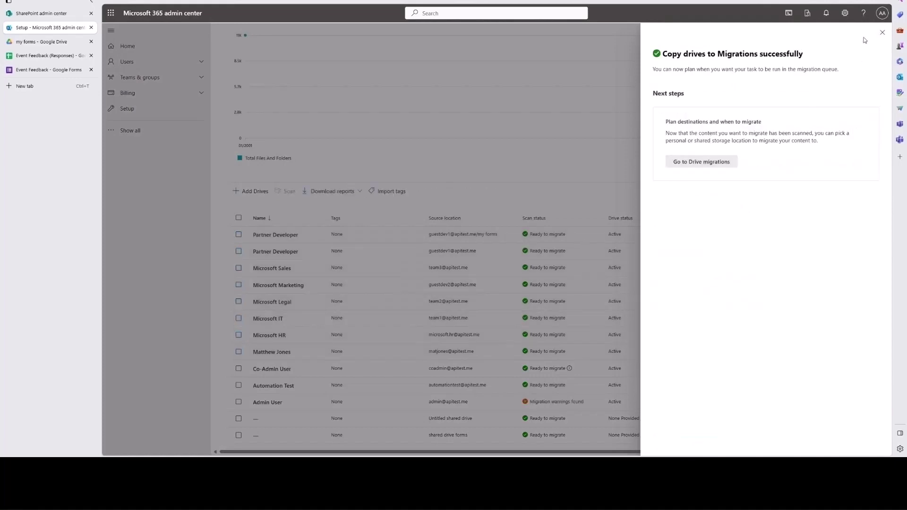
{"action": "left_click", "coordinate": [882, 33]}
In the drive migrations, set the destination of the "my forms" source to the user0 OneDrive account and save the path.
{"action": "scroll", "coordinate": [457, 167], "scroll_direction": "up", "scroll_amount": 3}
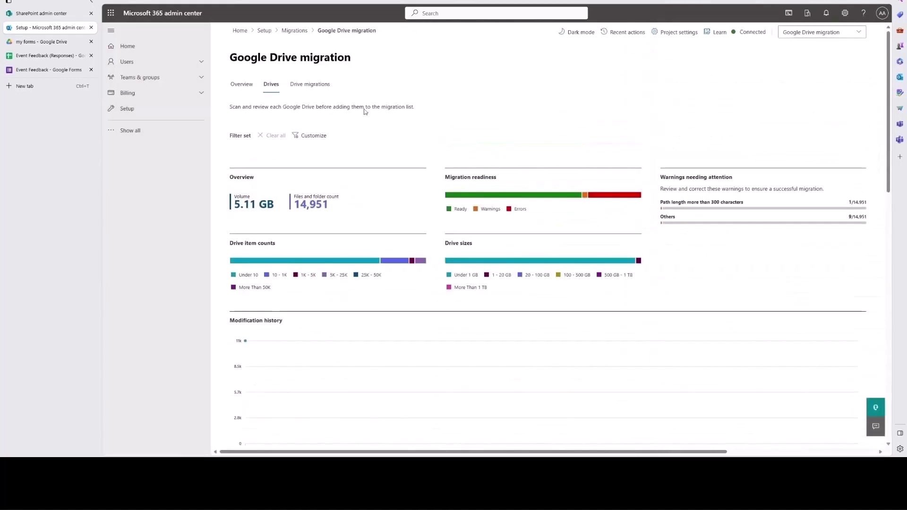
{"action": "left_click", "coordinate": [310, 85]}
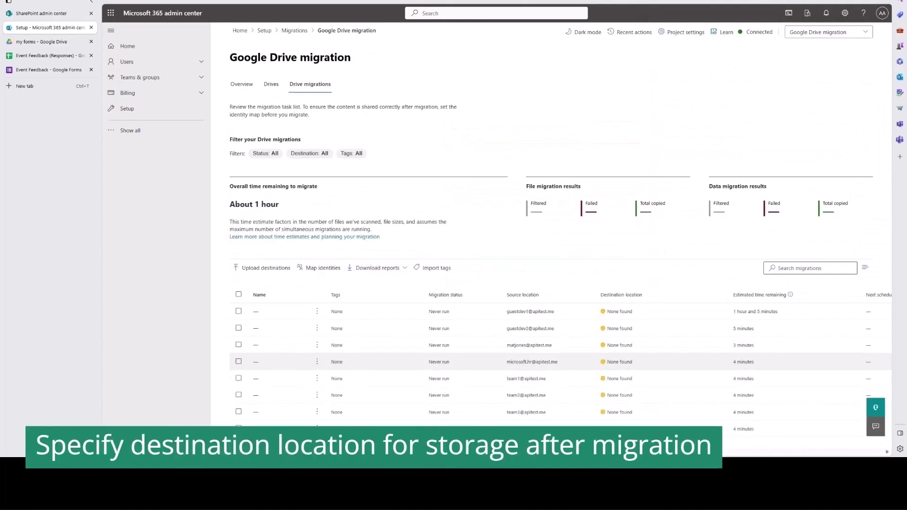
{"action": "left_click", "coordinate": [558, 429]}
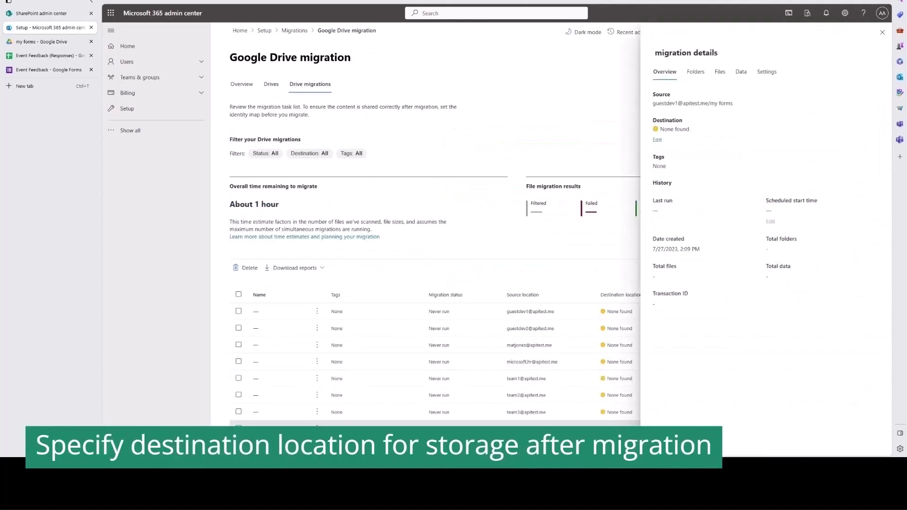
{"action": "left_click", "coordinate": [657, 140]}
{"action": "left_click", "coordinate": [676, 116]}
{"action": "left_click", "coordinate": [683, 170]}
{"action": "type", "text": "user"}
{"action": "left_click", "coordinate": [683, 186]}
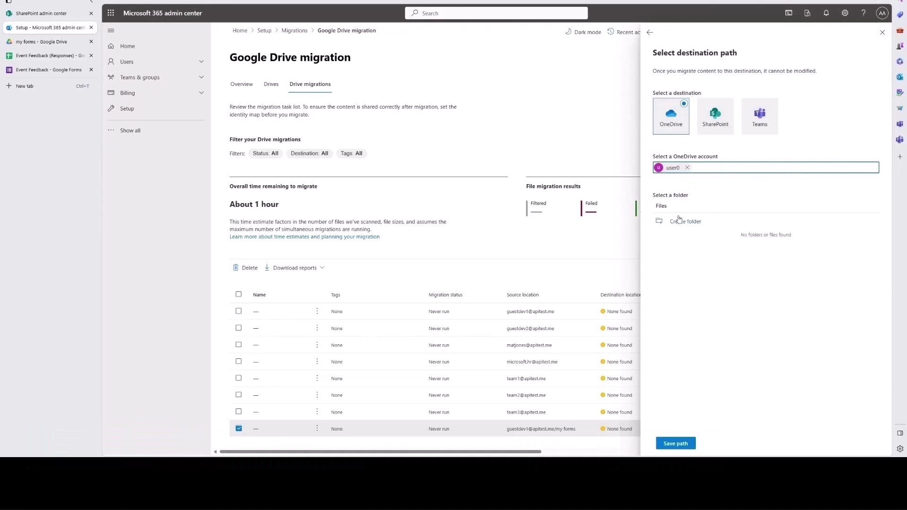
{"action": "left_click", "coordinate": [677, 443]}
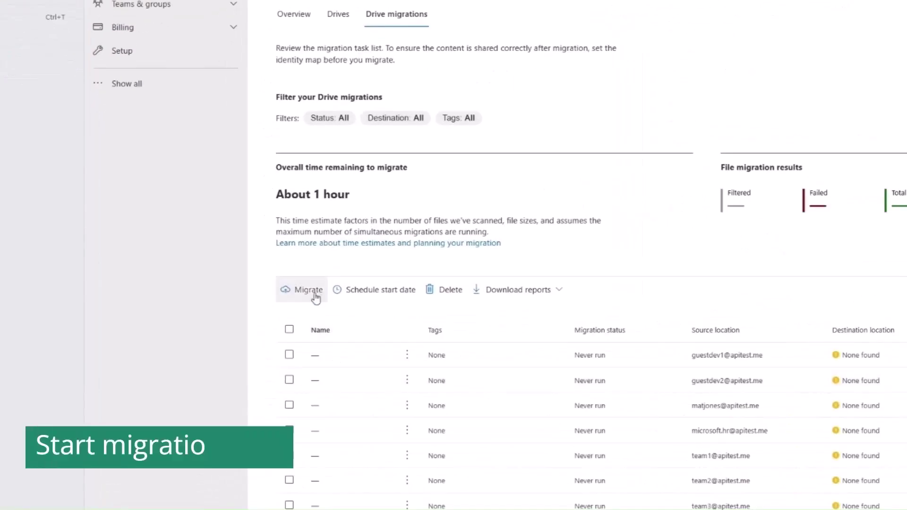
Start the migration of the "my forms" source and check its migration details.
{"action": "left_click", "coordinate": [322, 299]}
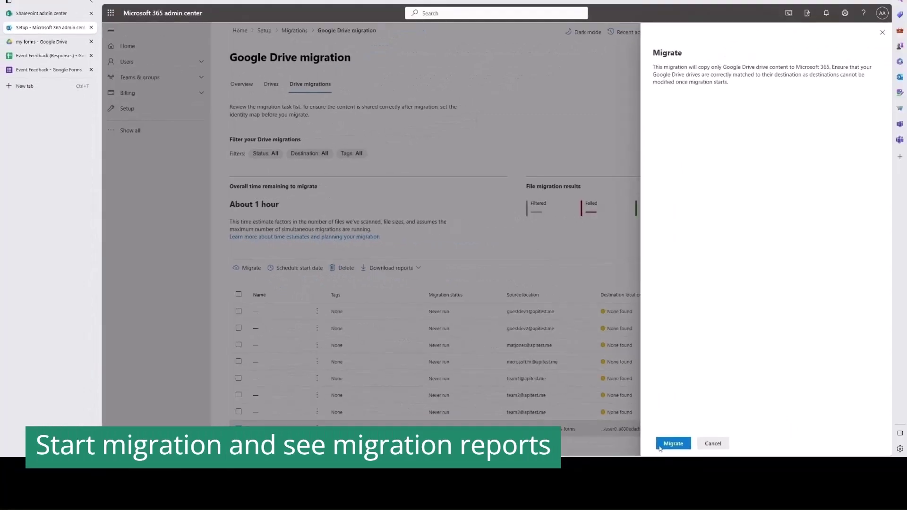
{"action": "left_click", "coordinate": [661, 446]}
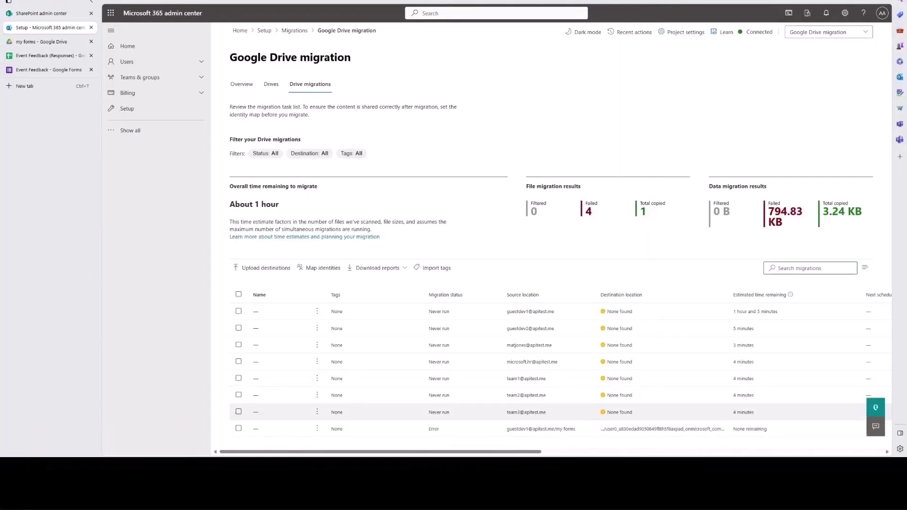
{"action": "left_click", "coordinate": [563, 433]}
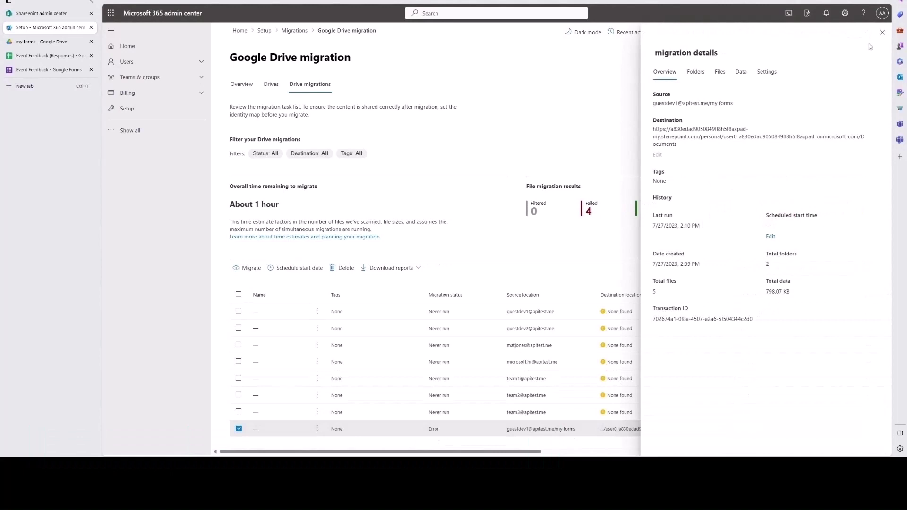
{"action": "left_click", "coordinate": [881, 32]}
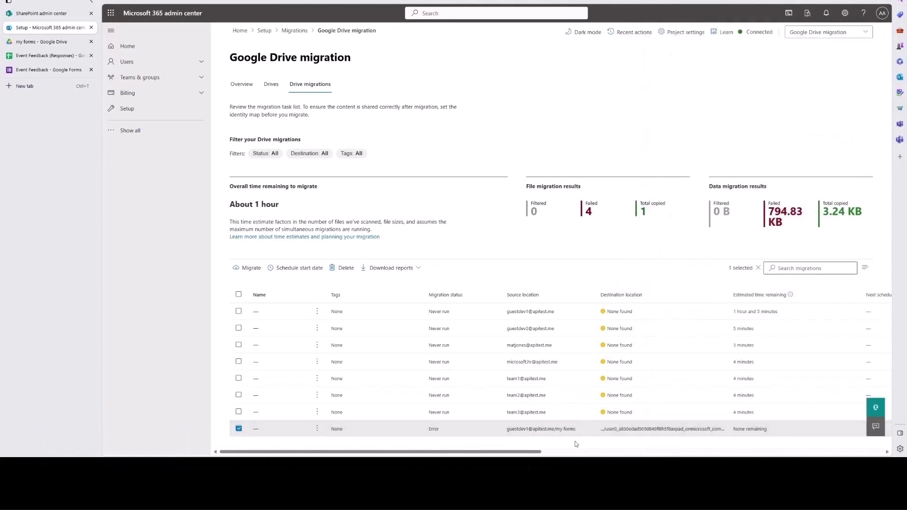
Download the report for the "my forms" migration and examine the forms' status, path and file type in it.
{"action": "left_click", "coordinate": [410, 269]}
{"action": "left_click", "coordinate": [399, 299]}
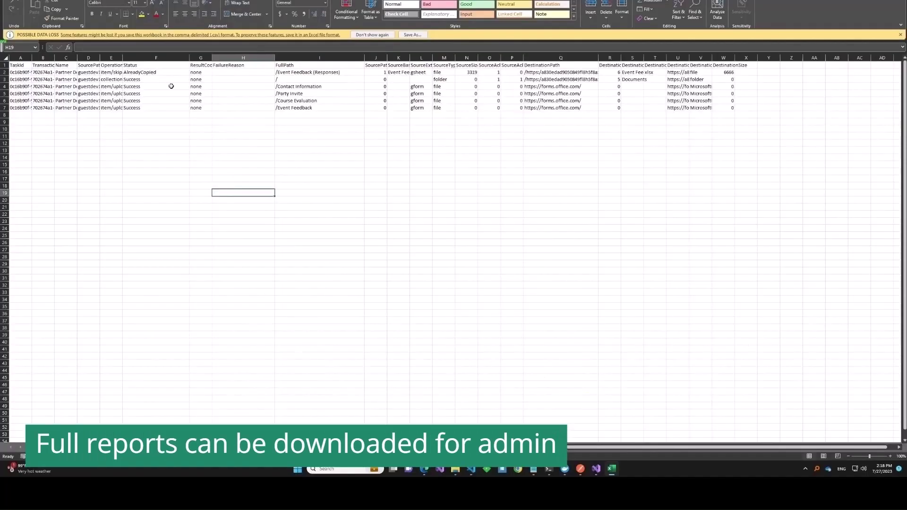
{"action": "left_click_drag", "start_coordinate": [148, 86], "coordinate": [152, 107]}
{"action": "left_click_drag", "start_coordinate": [283, 89], "coordinate": [288, 107]}
{"action": "left_click_drag", "start_coordinate": [417, 87], "coordinate": [417, 107]}
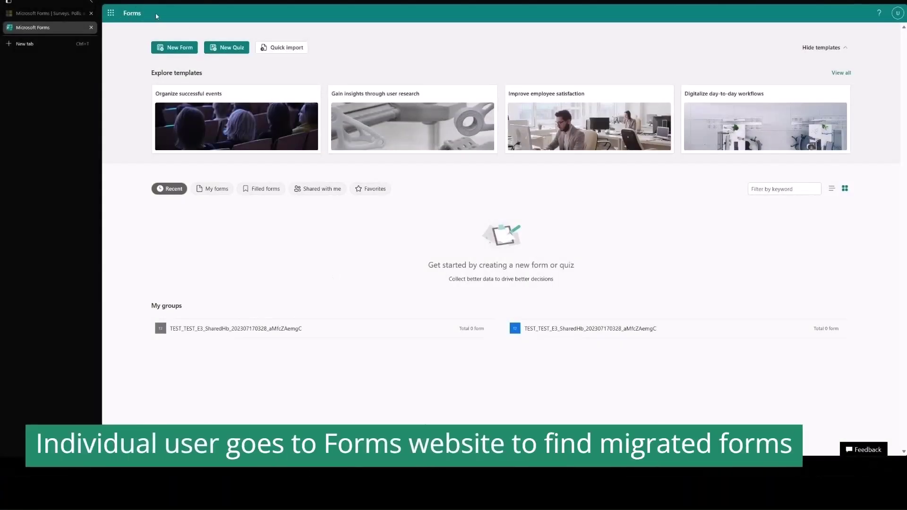
In Microsoft Forms, open the Event feedback form from the "Migrated Forms from Google" collection.
{"action": "left_click", "coordinate": [212, 189]}
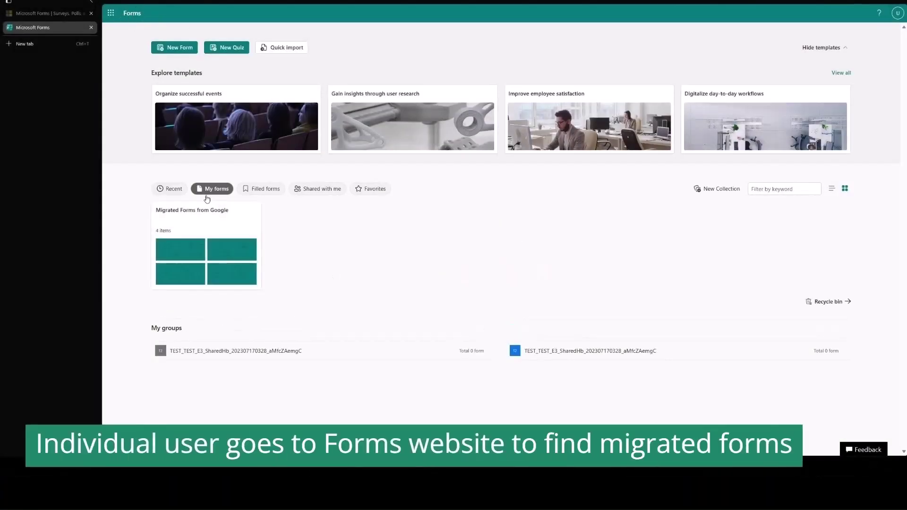
{"action": "left_click", "coordinate": [218, 225]}
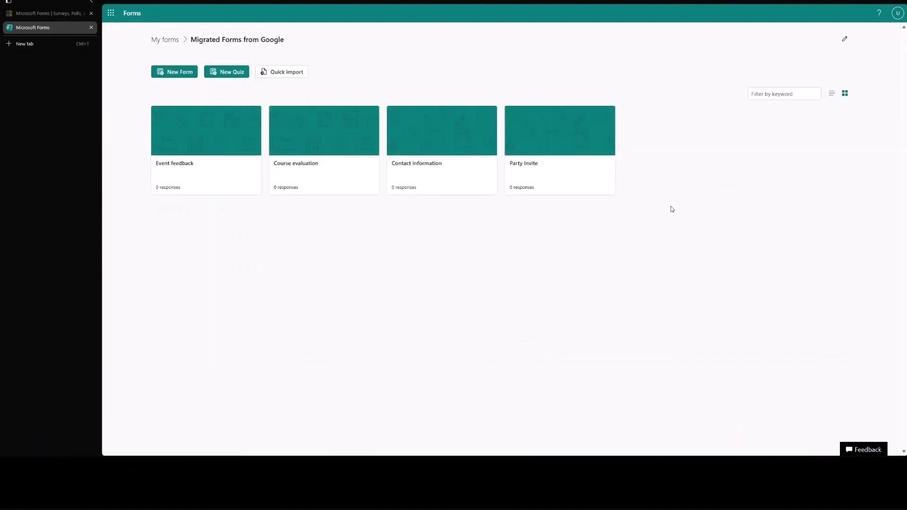
{"action": "left_click", "coordinate": [208, 141]}
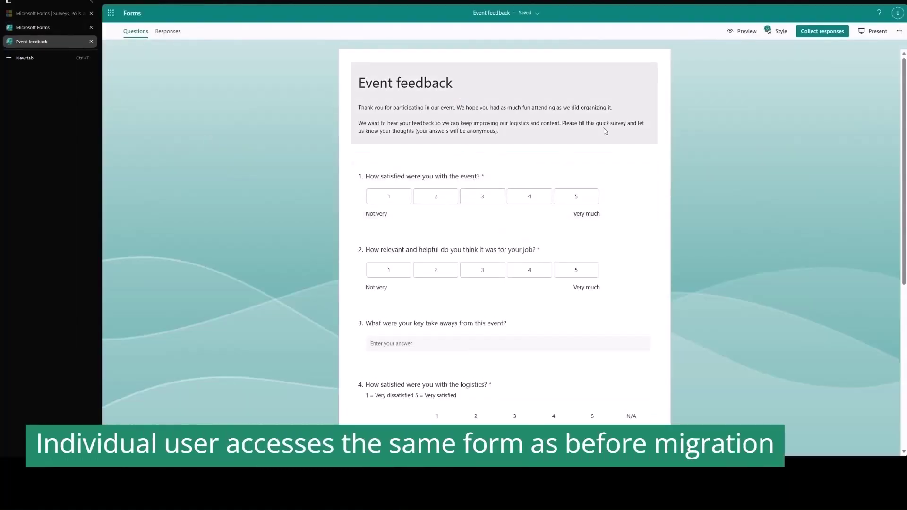
Review the Event feedback form's questions and open its migrated results in Excel.
{"action": "scroll", "coordinate": [605, 132], "scroll_direction": "down", "scroll_amount": 5}
{"action": "scroll", "coordinate": [619, 189], "scroll_direction": "up", "scroll_amount": 5}
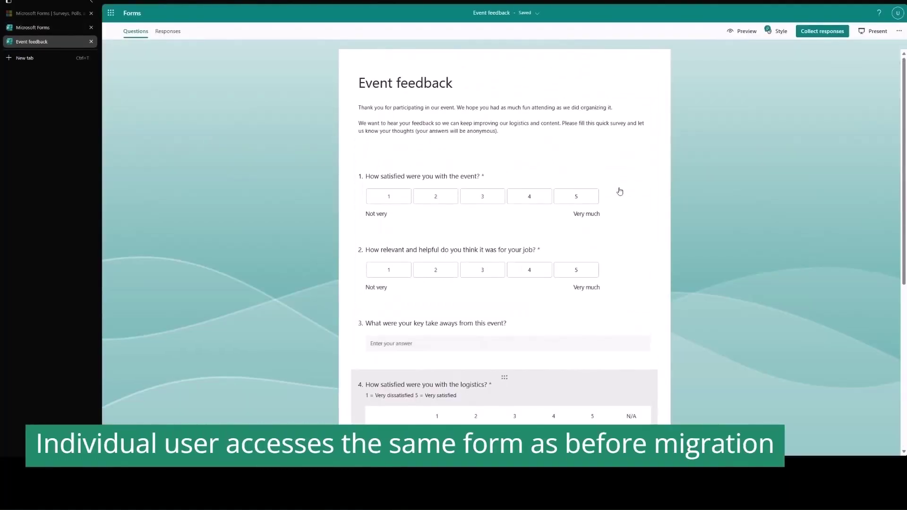
{"action": "left_click", "coordinate": [168, 31]}
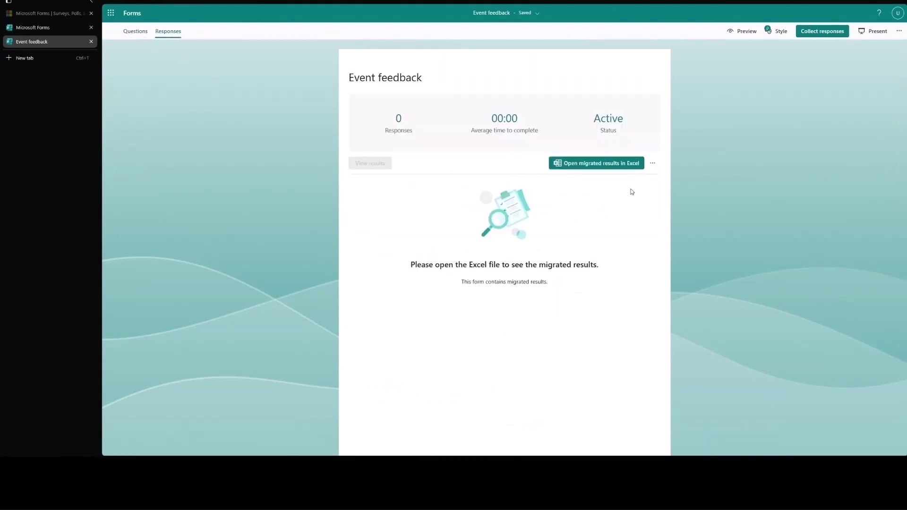
{"action": "left_click", "coordinate": [577, 164]}
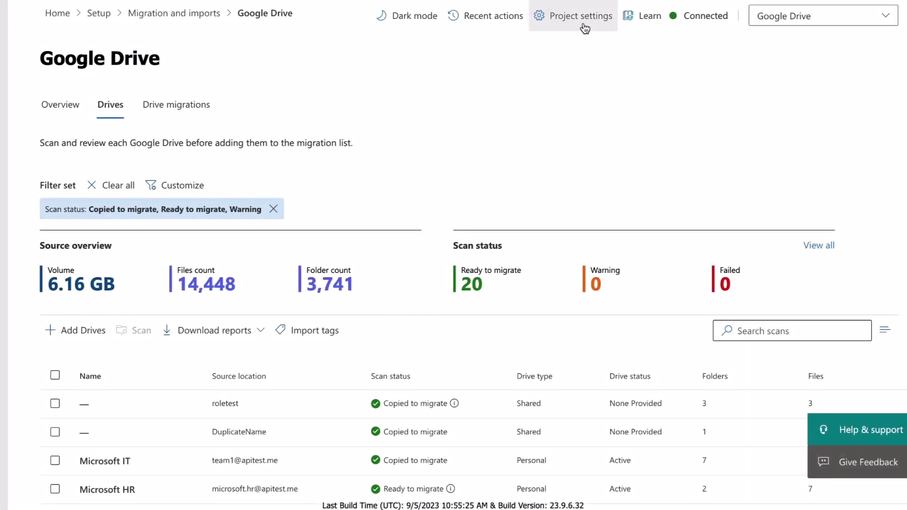
Enable Sheet scan for the Google Drive project, reviewing the Microsoft 365 migration app's OAuth scopes and declaring permission already granted.
{"action": "left_click", "coordinate": [584, 28]}
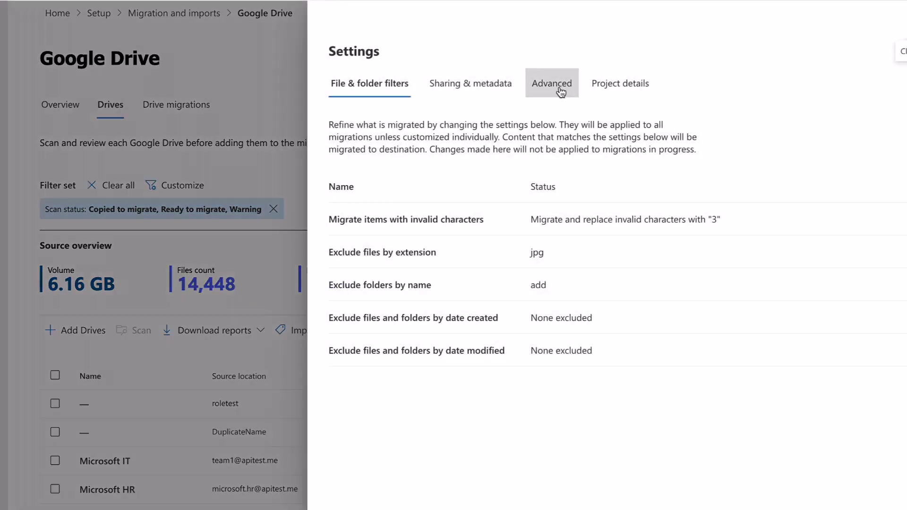
{"action": "left_click", "coordinate": [561, 91]}
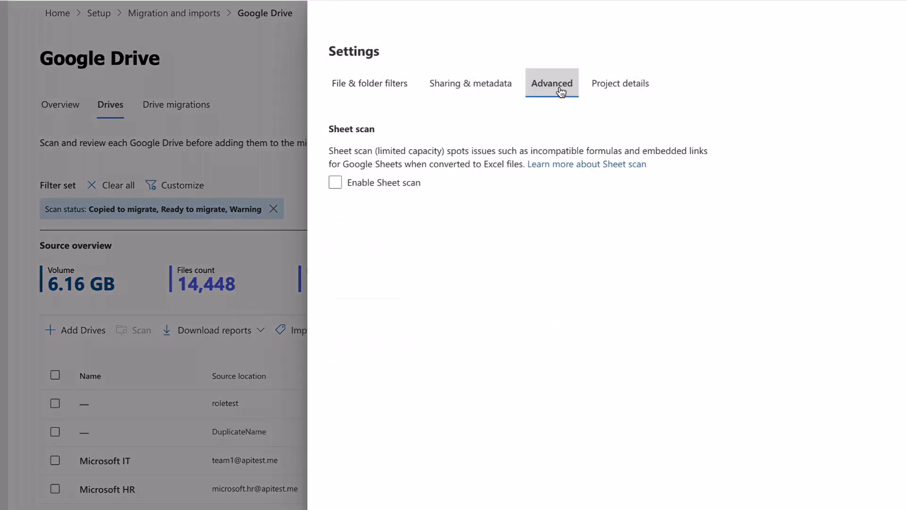
{"action": "left_click", "coordinate": [336, 184]}
{"action": "left_click", "coordinate": [391, 287]}
{"action": "scroll", "coordinate": [571, 319], "scroll_direction": "down", "scroll_amount": 3}
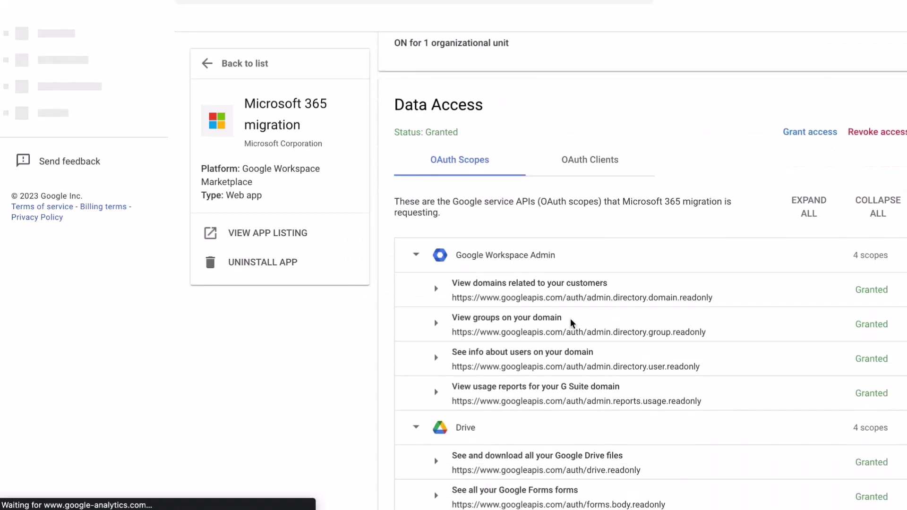
{"action": "scroll", "coordinate": [570, 319], "scroll_direction": "down", "scroll_amount": 4}
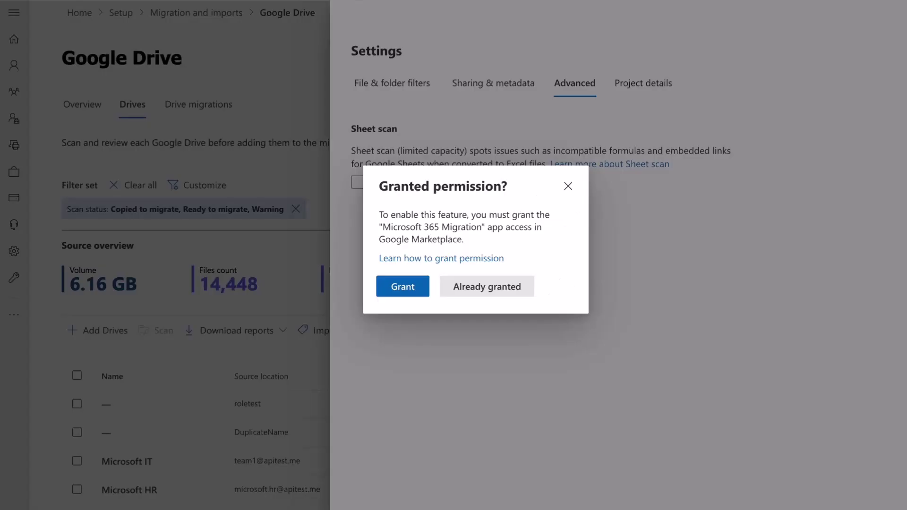
{"action": "left_click", "coordinate": [478, 286]}
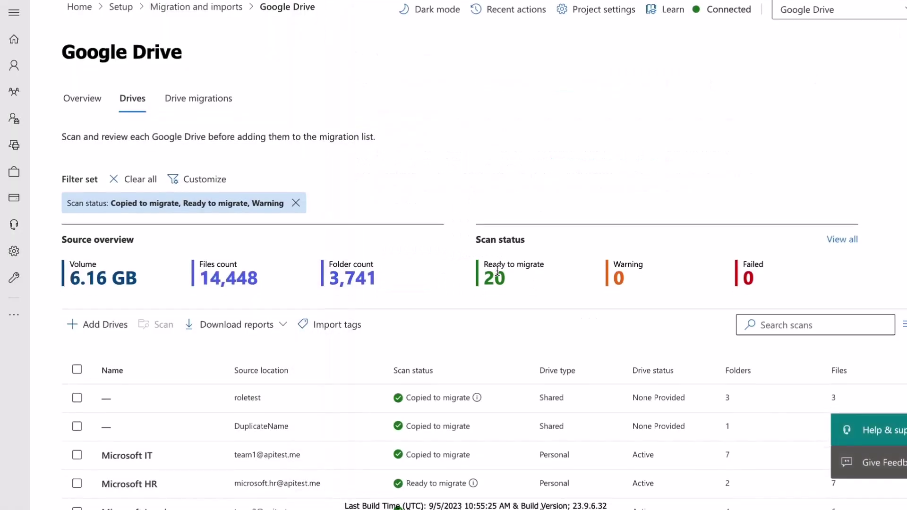
Scan the Microsoft IT and Microsoft HR drives.
{"action": "scroll", "coordinate": [491, 274], "scroll_direction": "down", "scroll_amount": 2}
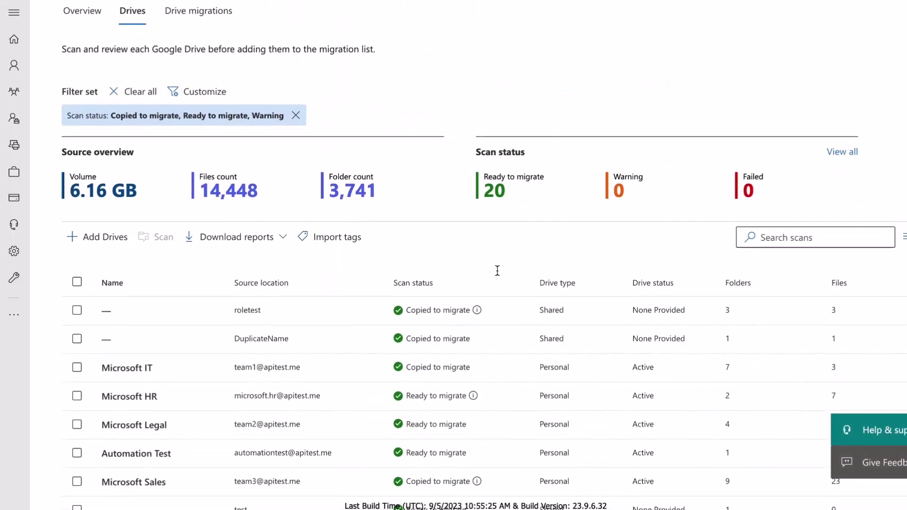
{"action": "scroll", "coordinate": [490, 278], "scroll_direction": "down", "scroll_amount": 1}
{"action": "left_click", "coordinate": [77, 323]}
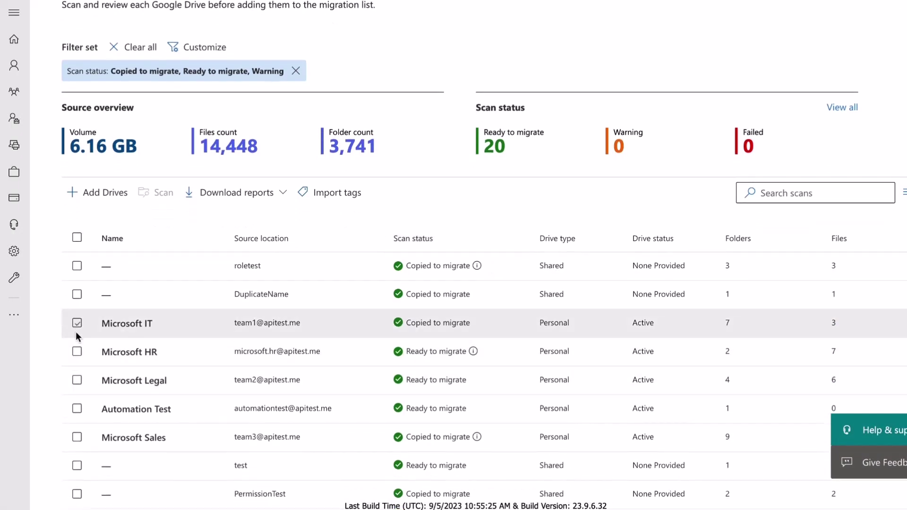
{"action": "left_click", "coordinate": [77, 352]}
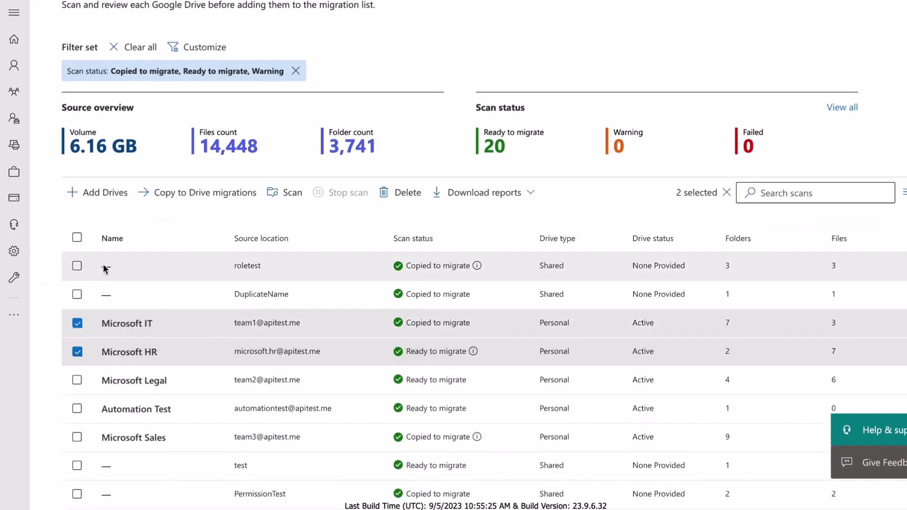
{"action": "left_click", "coordinate": [285, 193]}
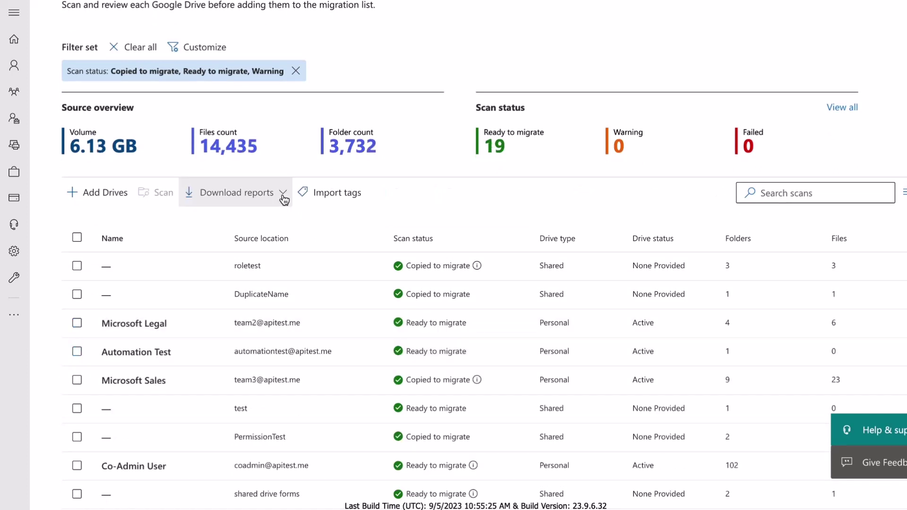
Create a sheet summary report for the Microsoft Legal and Automation Test drives and open the recent actions.
{"action": "left_click", "coordinate": [77, 323]}
{"action": "left_click", "coordinate": [77, 352]}
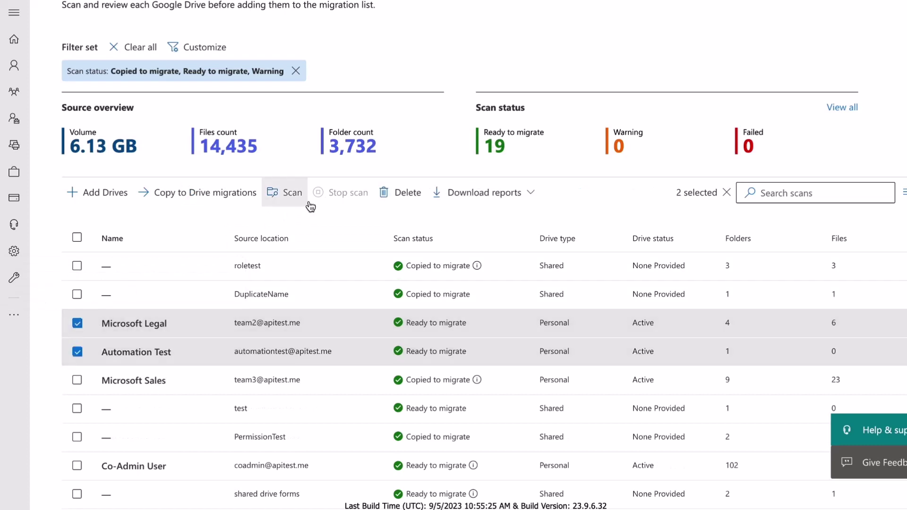
{"action": "left_click", "coordinate": [477, 192]}
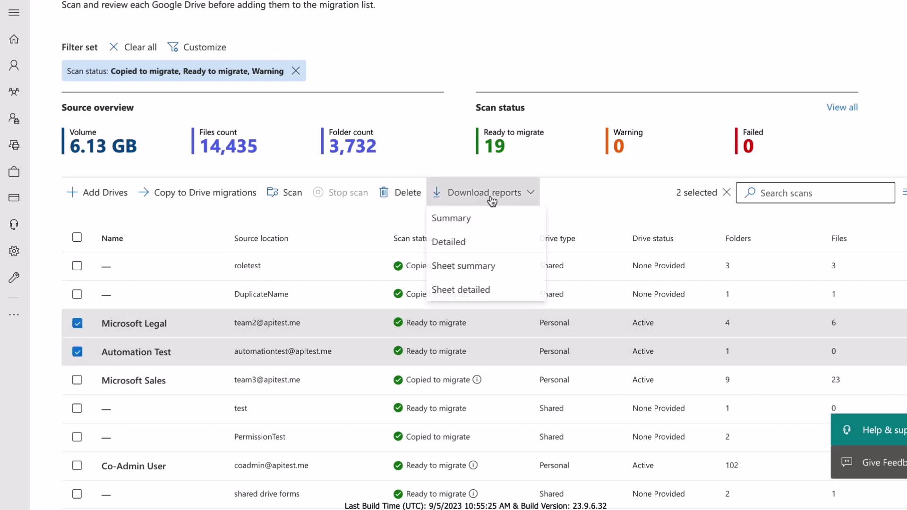
{"action": "left_click", "coordinate": [488, 267]}
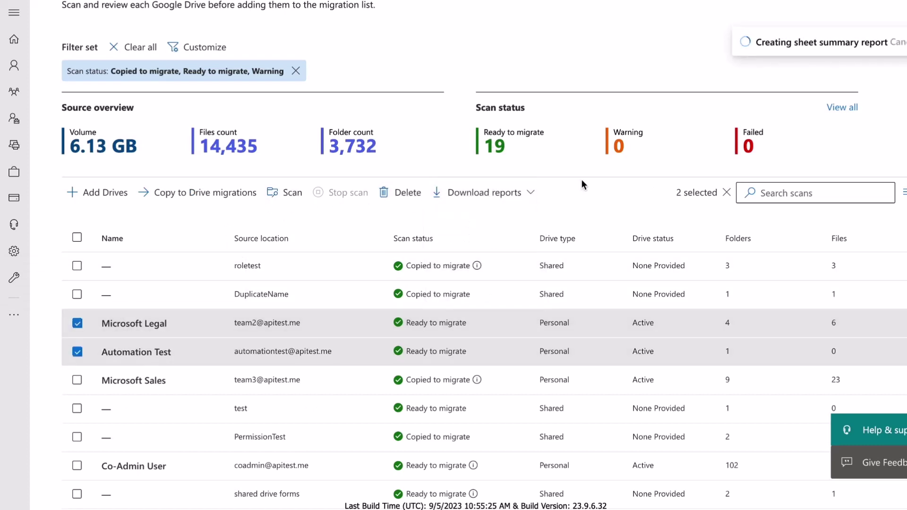
{"action": "scroll", "coordinate": [582, 185], "scroll_direction": "up", "scroll_amount": 3}
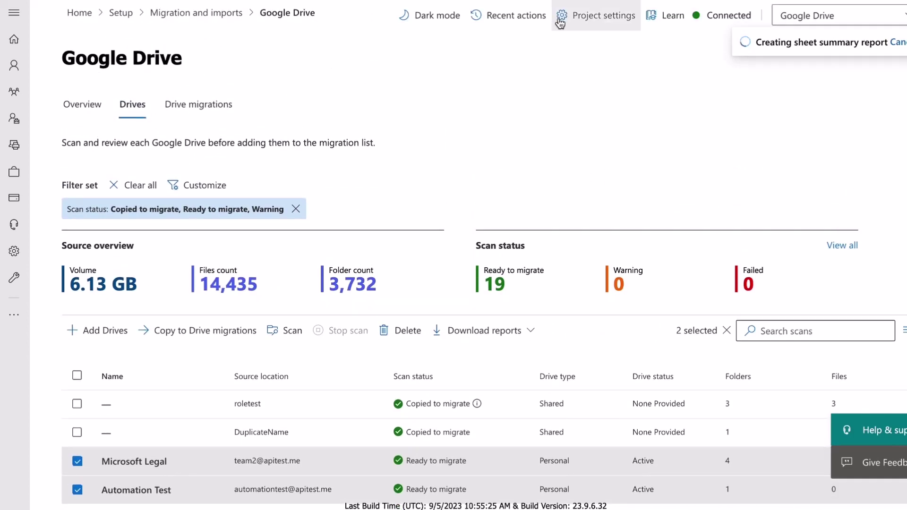
{"action": "left_click", "coordinate": [539, 21]}
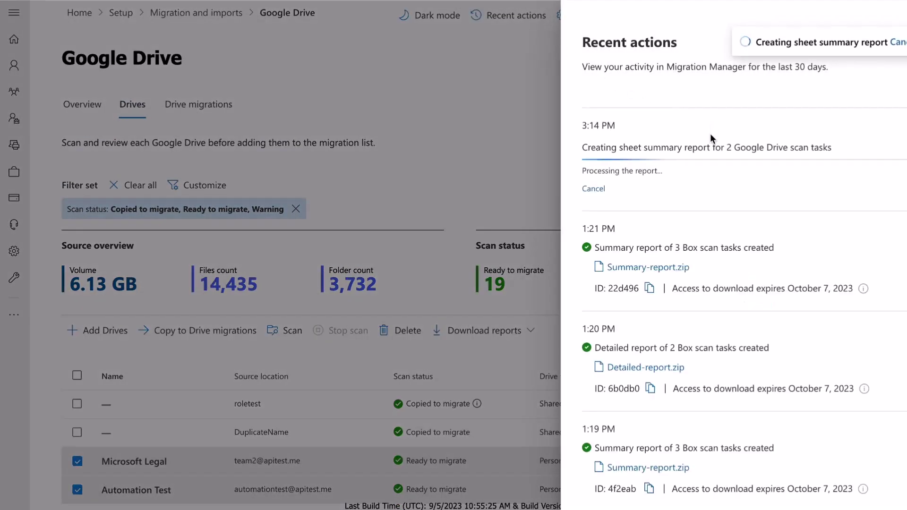
Save the newest sheet summary report from the recent actions to the Downloads folder as Sheet-summary-report (1).
{"action": "left_click_drag", "start_coordinate": [617, 150], "coordinate": [788, 149]}
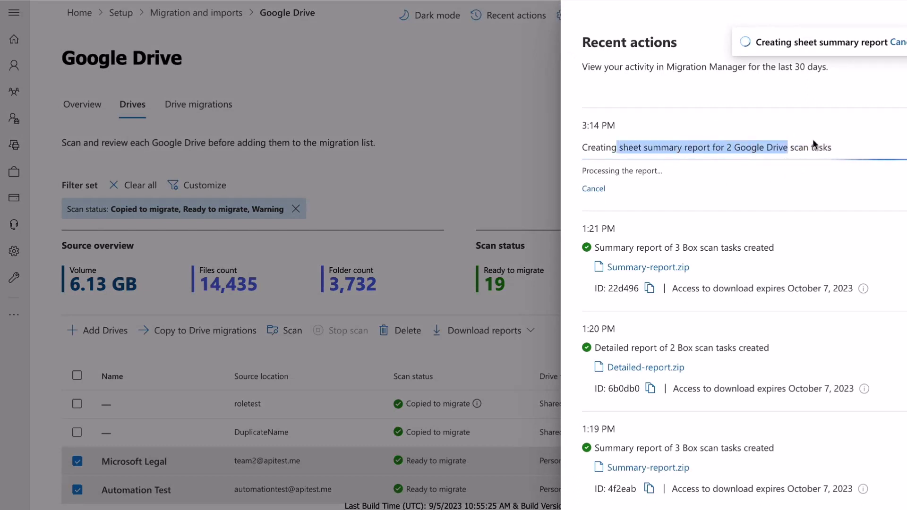
{"action": "left_click", "coordinate": [661, 173]}
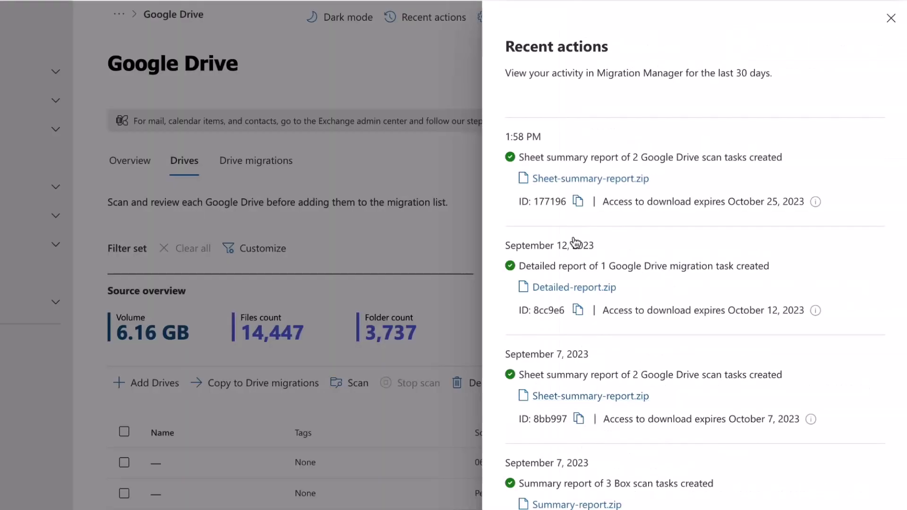
{"action": "left_click", "coordinate": [611, 178]}
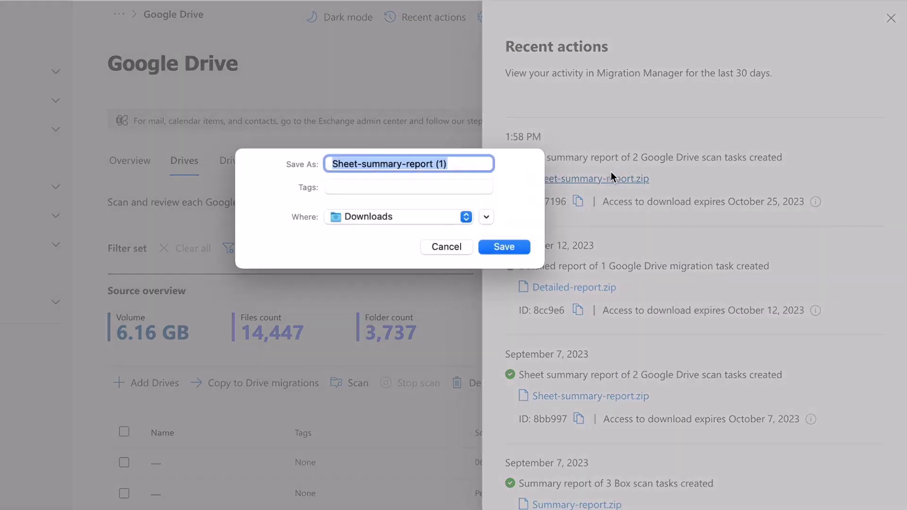
{"action": "left_click", "coordinate": [504, 247]}
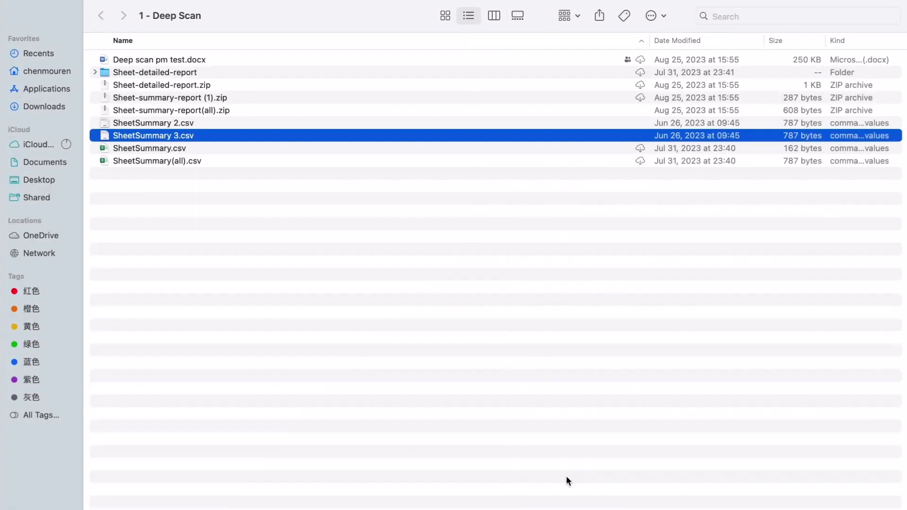
Open SheetSummary 3.csv from the 1 - Deep Scan folder in Excel and expand its window to full screen.
{"action": "double_click", "coordinate": [155, 136]}
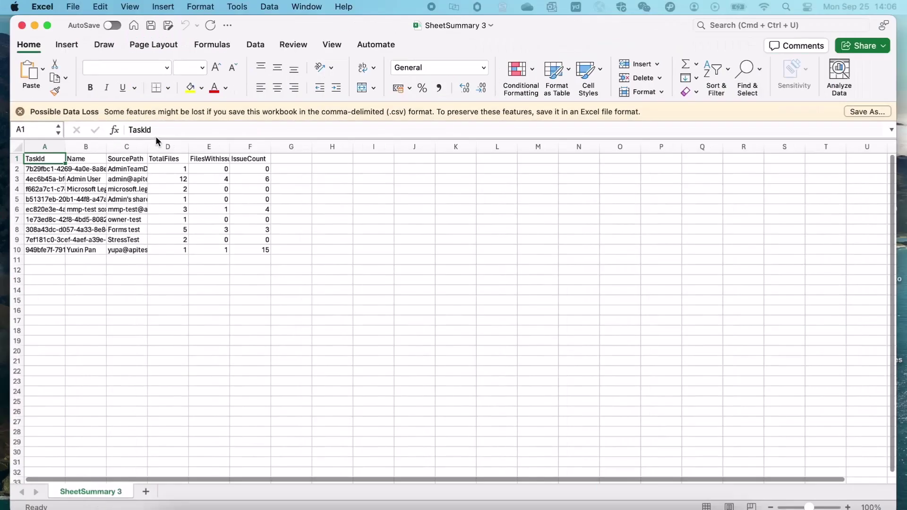
{"action": "left_click", "coordinate": [47, 25]}
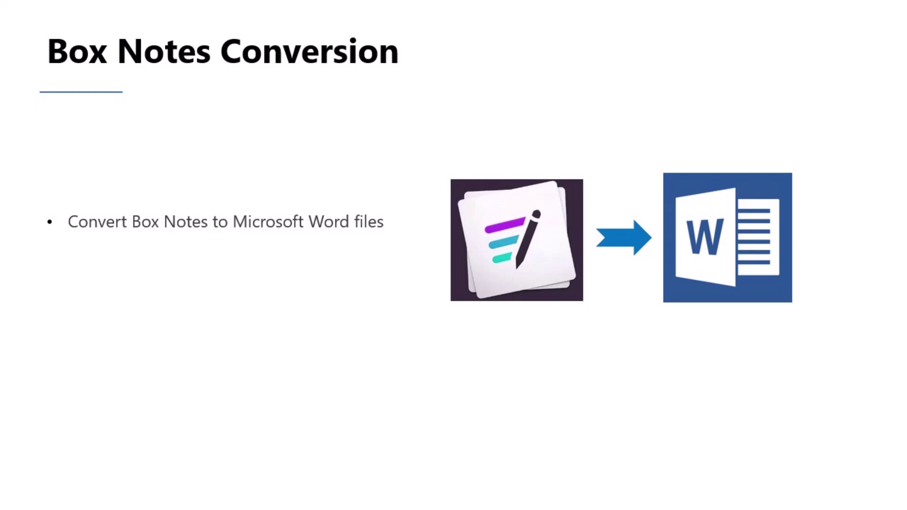
{"action": "key", "text": "Right"}
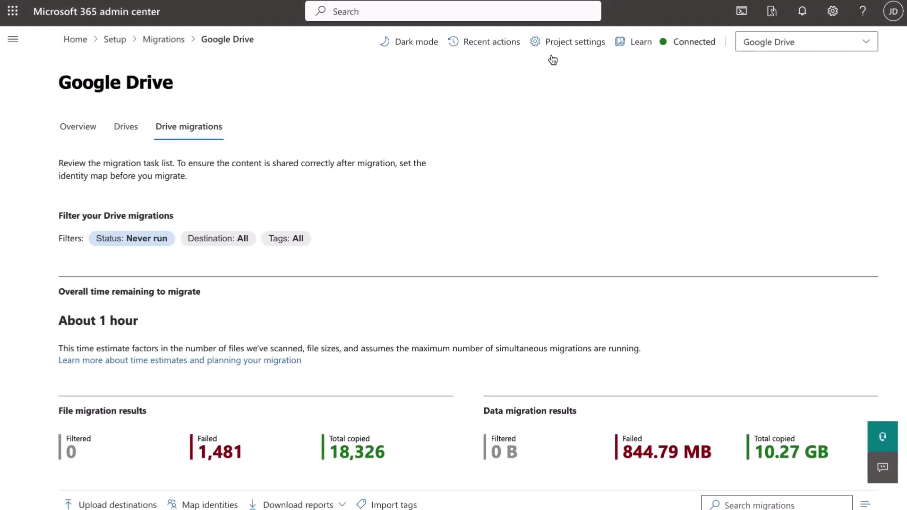
Enable sharing migrated personal-drive files with the same people that had access in the Google Drive project's sharing settings.
{"action": "left_click", "coordinate": [570, 37]}
{"action": "left_click", "coordinate": [480, 106]}
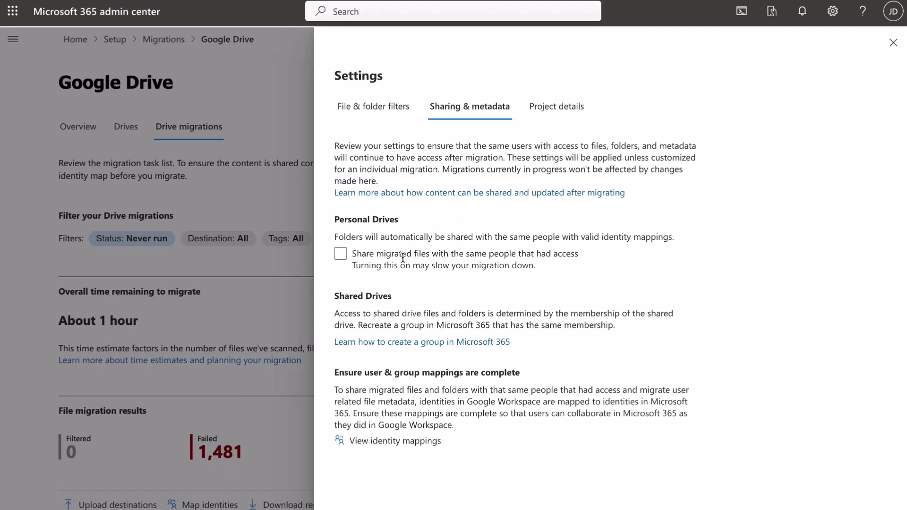
{"action": "left_click", "coordinate": [335, 250]}
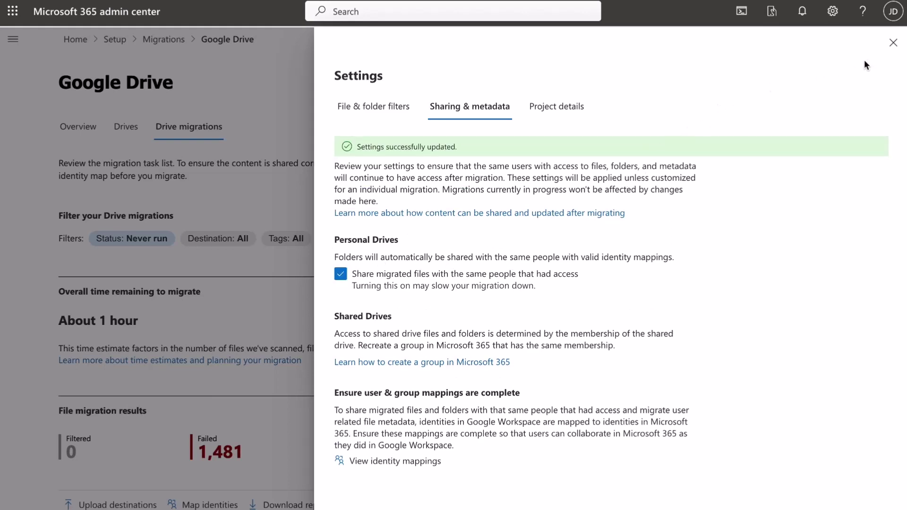
{"action": "left_click", "coordinate": [491, 107]}
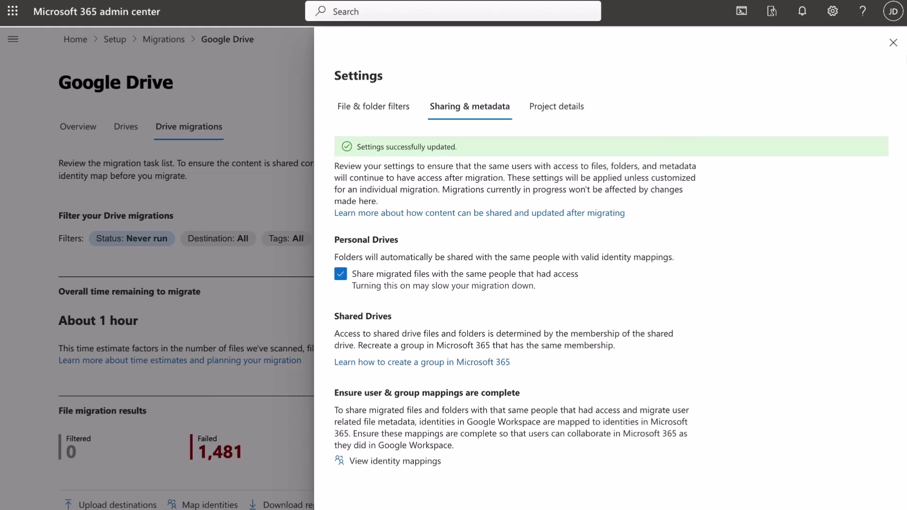
{"action": "left_click", "coordinate": [893, 42]}
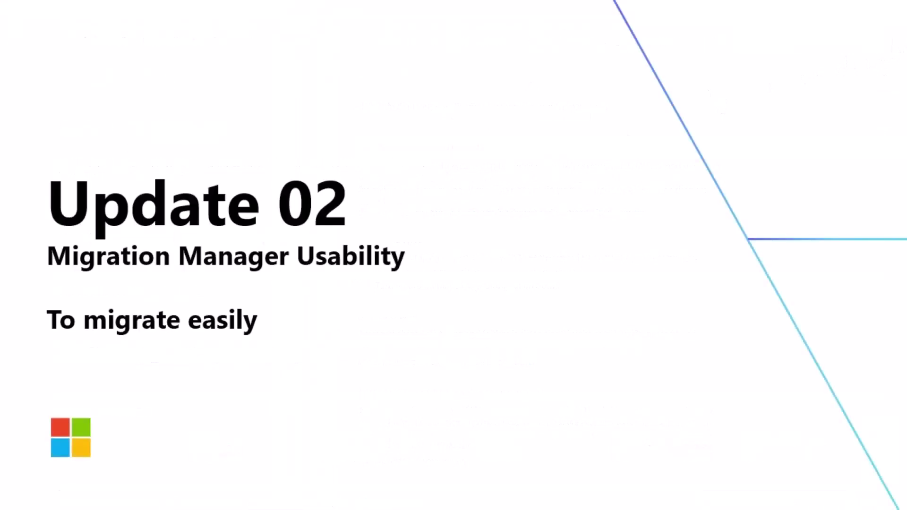
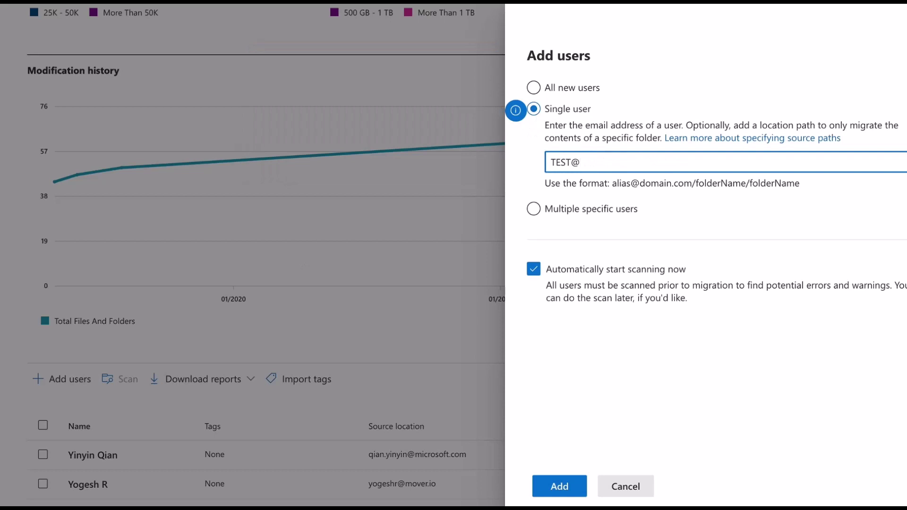
Complete the single user's e-mail address and add the user to the Box migration with automatic scanning turned off.
{"action": "type", "text": ".COM"}
{"action": "left_click", "coordinate": [536, 278]}
{"action": "left_click", "coordinate": [558, 491]}
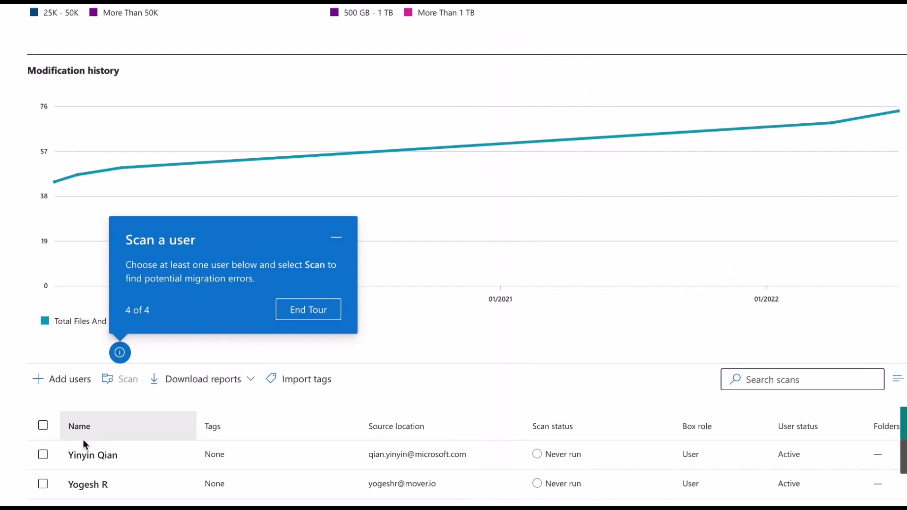
Scan the first user in the Box users list and close the guided tour's step 1 message.
{"action": "left_click", "coordinate": [43, 455]}
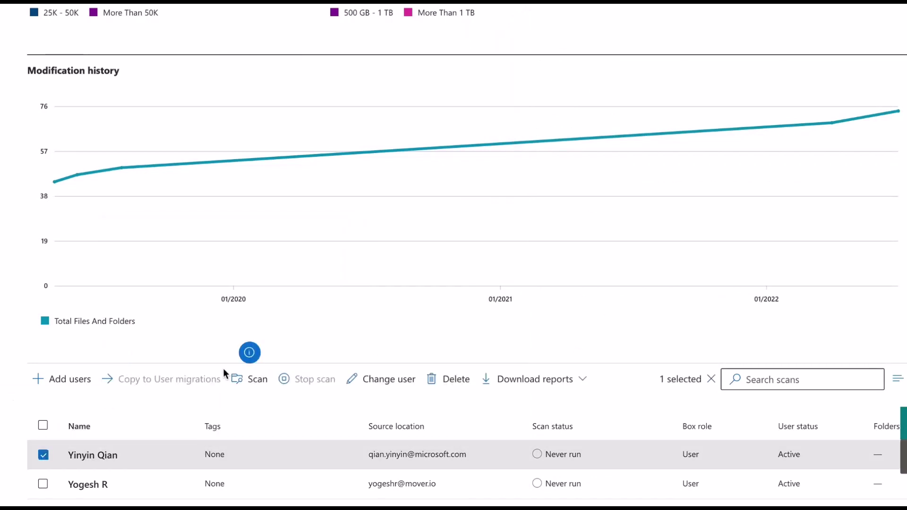
{"action": "left_click", "coordinate": [256, 379]}
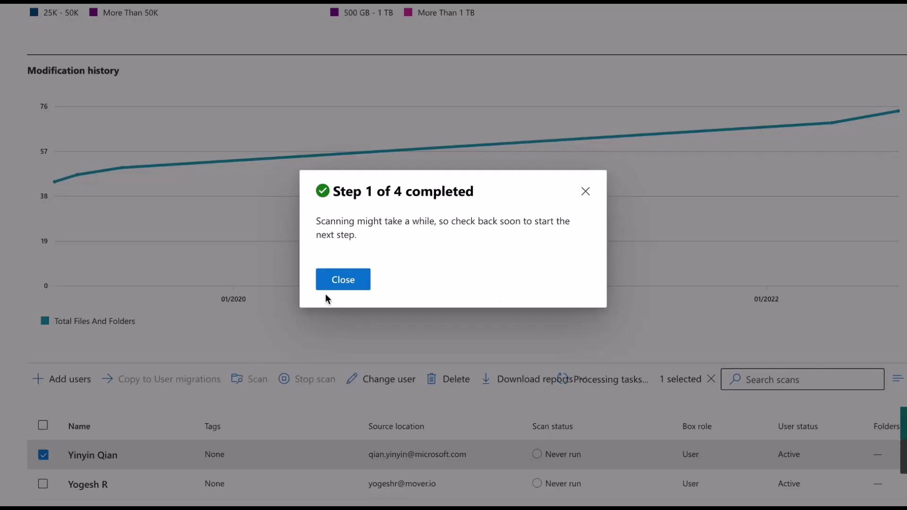
{"action": "left_click", "coordinate": [349, 281]}
Start the step 2 Scan reports tour from the overview and advance past the items that need attention.
{"action": "scroll", "coordinate": [83, 128], "scroll_direction": "up", "scroll_amount": 8}
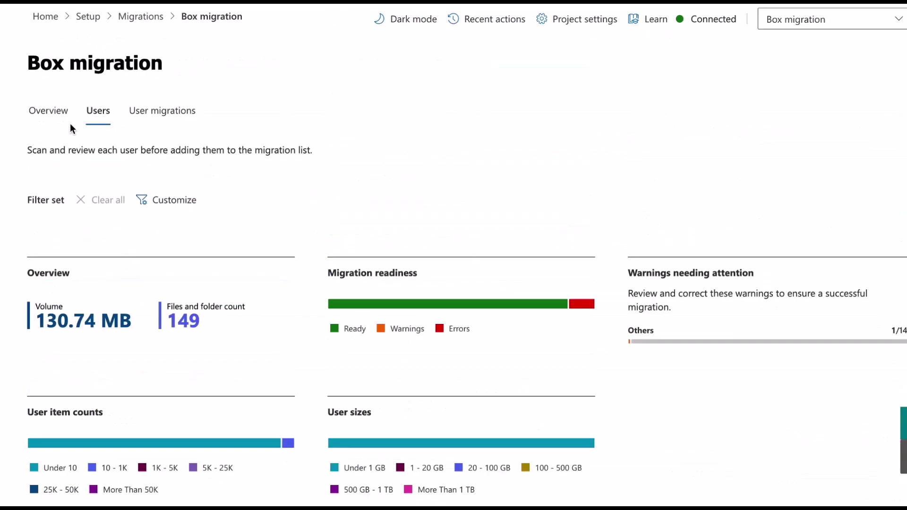
{"action": "left_click", "coordinate": [41, 112]}
{"action": "left_click", "coordinate": [75, 197]}
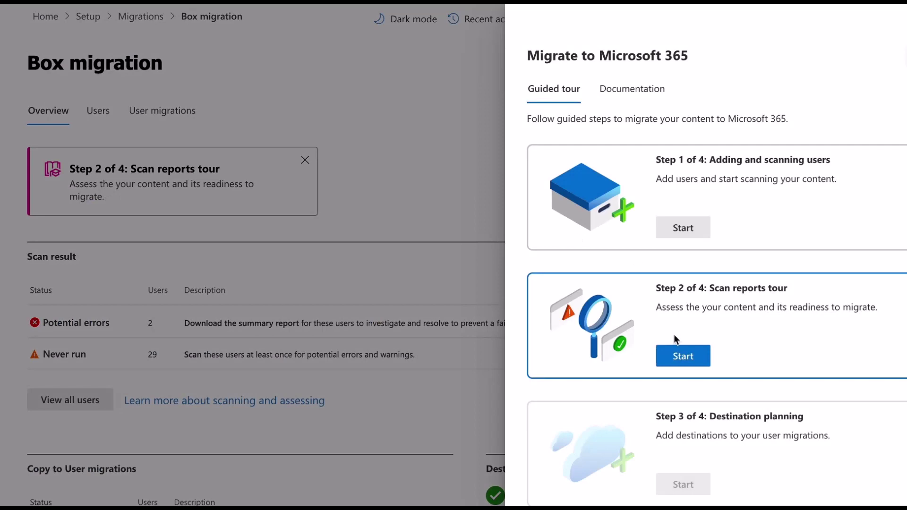
{"action": "left_click", "coordinate": [682, 361]}
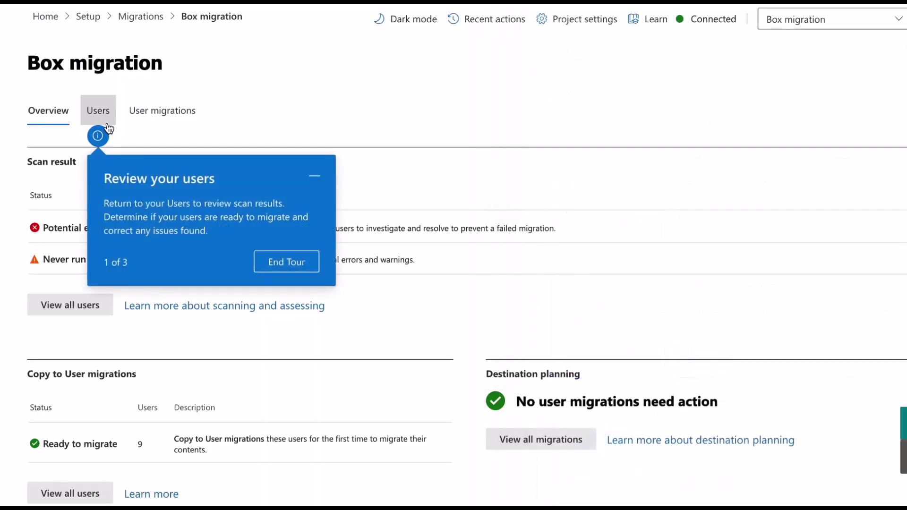
{"action": "left_click", "coordinate": [107, 127]}
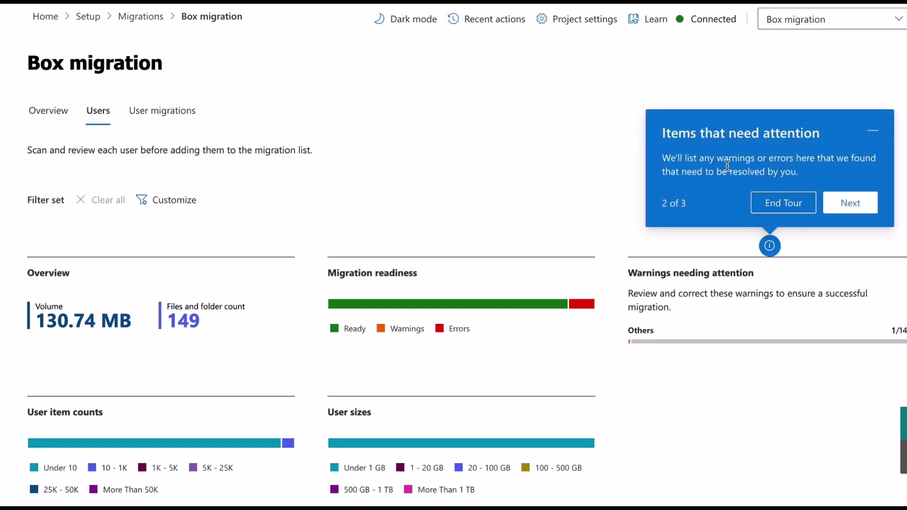
{"action": "left_click", "coordinate": [834, 205]}
Create a summary report for the first user in the Box users list and close the step 2 message.
{"action": "scroll", "coordinate": [361, 370], "scroll_direction": "down", "scroll_amount": 5}
{"action": "scroll", "coordinate": [363, 374], "scroll_direction": "down", "scroll_amount": 8}
{"action": "left_click", "coordinate": [44, 282]}
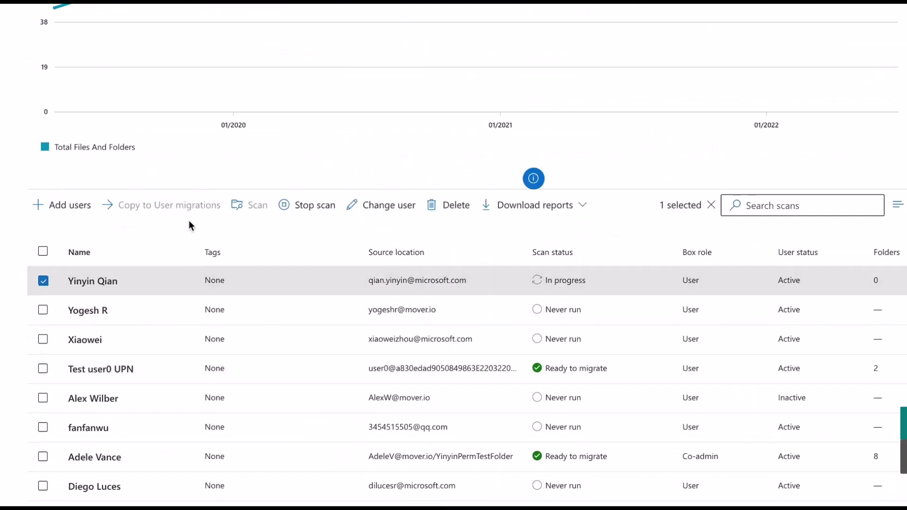
{"action": "left_click", "coordinate": [525, 208]}
{"action": "left_click", "coordinate": [516, 235]}
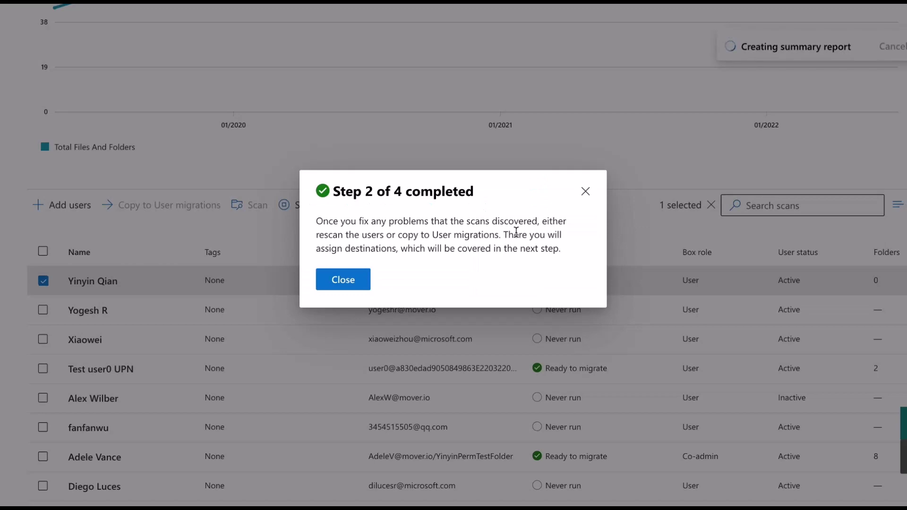
{"action": "left_click", "coordinate": [352, 281]}
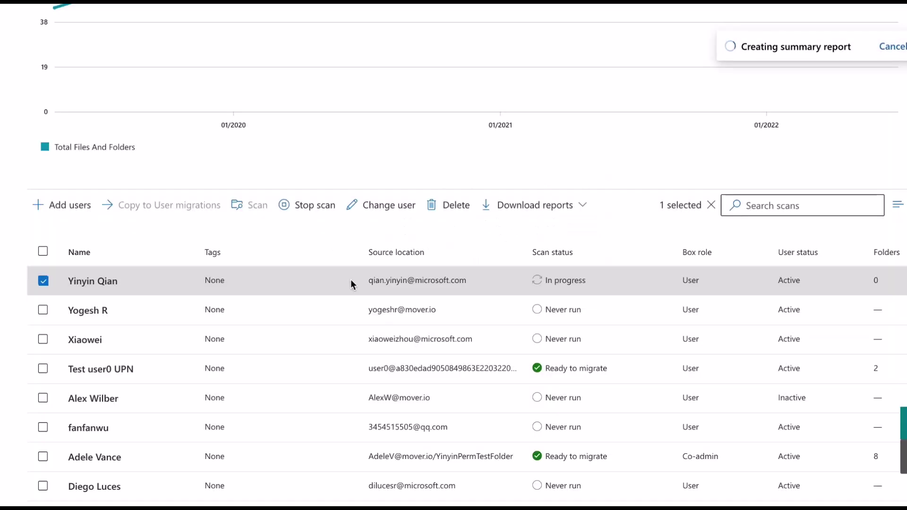
View the Destination planning step of the guided tour from the overview and close the tour list.
{"action": "scroll", "coordinate": [350, 279], "scroll_direction": "up", "scroll_amount": 10}
{"action": "left_click", "coordinate": [49, 110]}
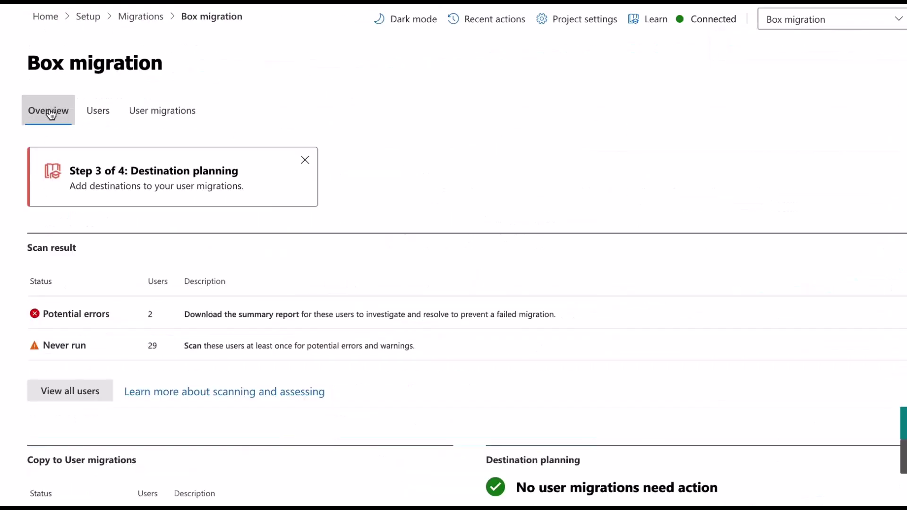
{"action": "left_click", "coordinate": [138, 180]}
{"action": "scroll", "coordinate": [709, 359], "scroll_direction": "down", "scroll_amount": 3}
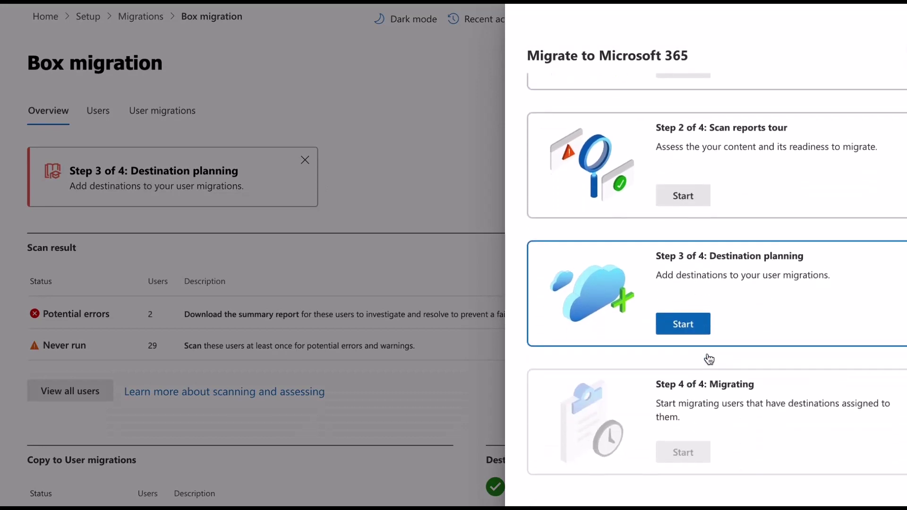
{"action": "left_click", "coordinate": [468, 212]}
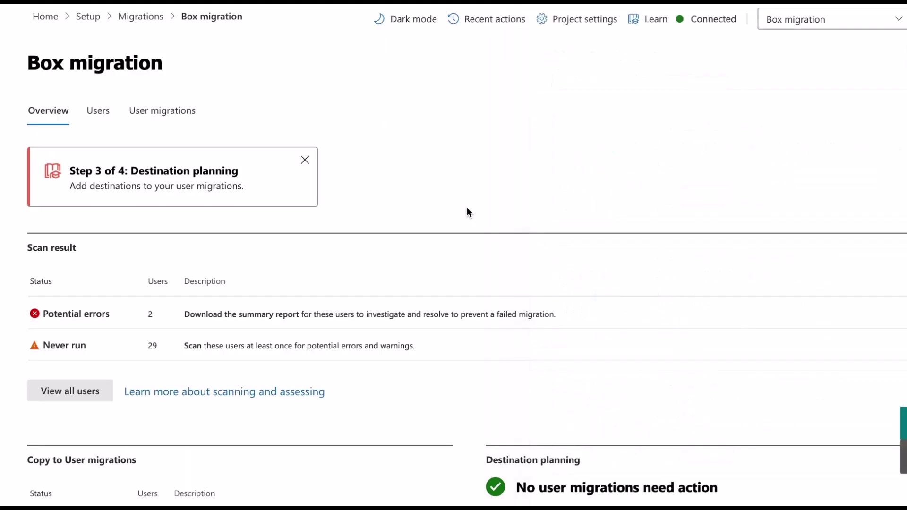
Review the overview's status sections and show only the Box users whose scan was never run.
{"action": "scroll", "coordinate": [464, 235], "scroll_direction": "down", "scroll_amount": 2}
{"action": "scroll", "coordinate": [465, 234], "scroll_direction": "down", "scroll_amount": 1}
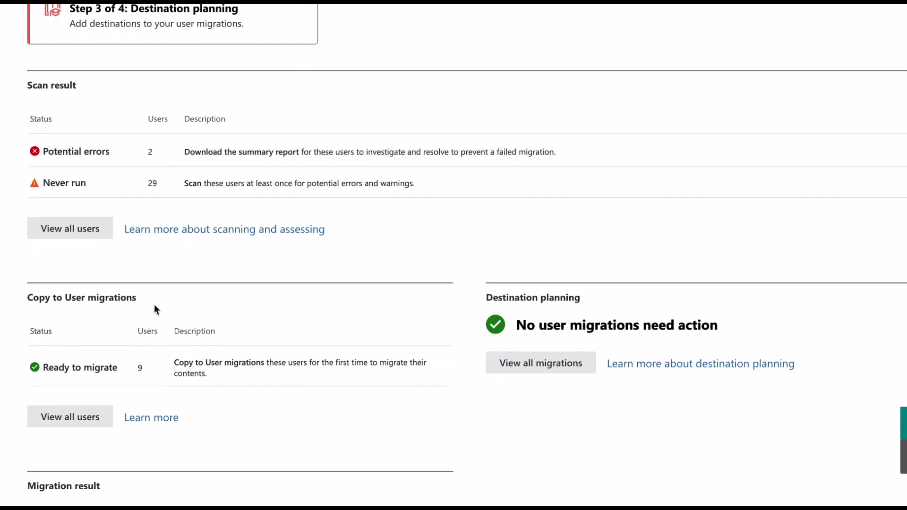
{"action": "scroll", "coordinate": [154, 306], "scroll_direction": "down", "scroll_amount": 3}
{"action": "scroll", "coordinate": [156, 310], "scroll_direction": "up", "scroll_amount": 3}
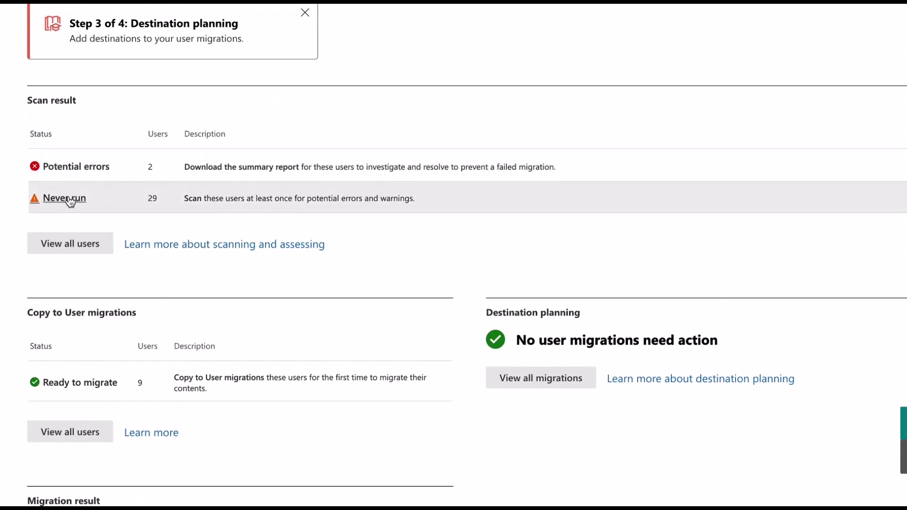
{"action": "left_click", "coordinate": [64, 198]}
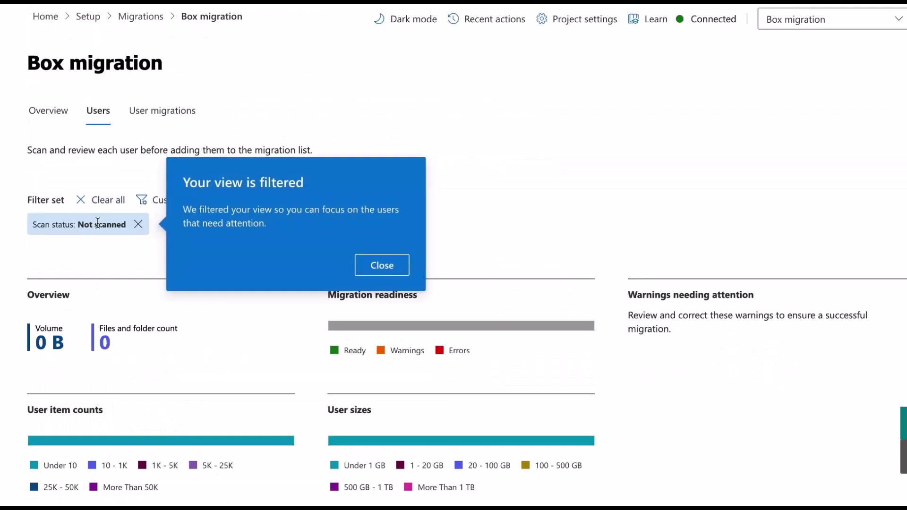
Scan the first two never-run users in the filtered Box users list.
{"action": "scroll", "coordinate": [132, 239], "scroll_direction": "down", "scroll_amount": 8}
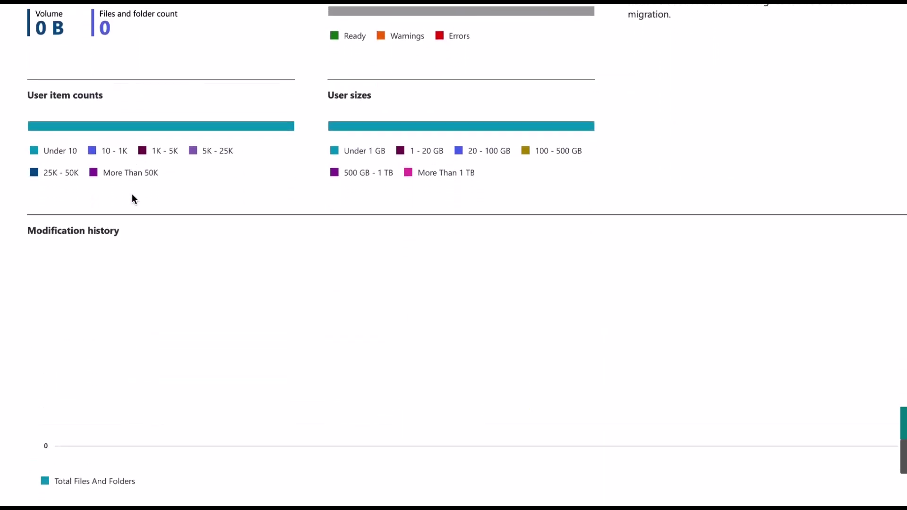
{"action": "scroll", "coordinate": [132, 198], "scroll_direction": "down", "scroll_amount": 7}
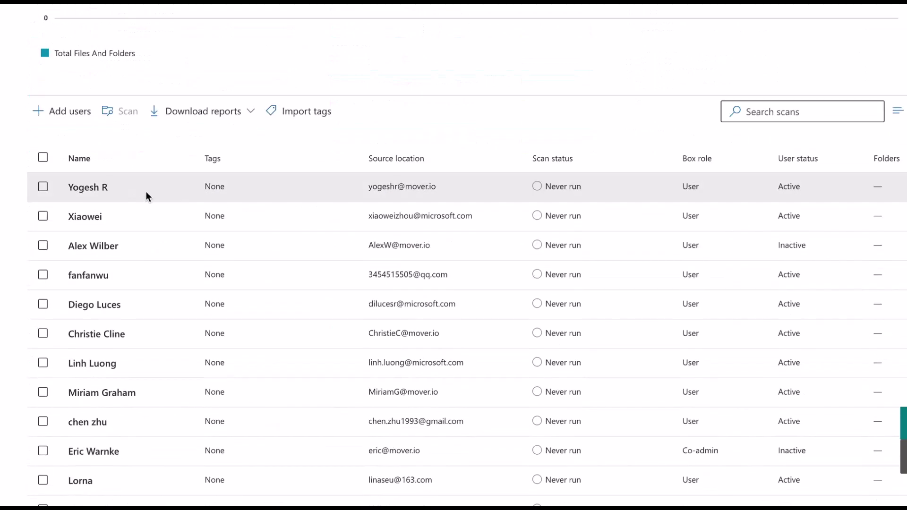
{"action": "left_click", "coordinate": [537, 183]}
{"action": "left_click", "coordinate": [526, 227]}
{"action": "left_click", "coordinate": [503, 249]}
{"action": "left_click", "coordinate": [43, 189]}
{"action": "left_click", "coordinate": [43, 217]}
{"action": "left_click", "coordinate": [246, 118]}
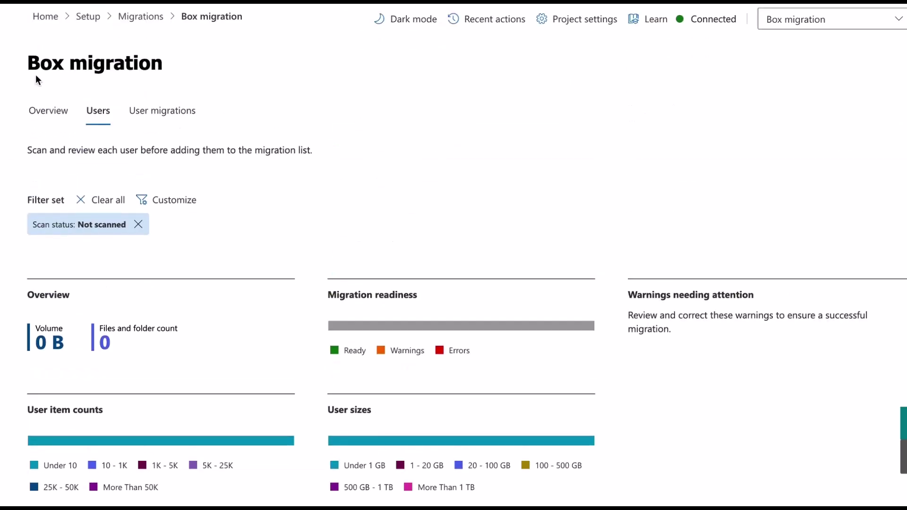
Show only the ready-to-migrate Box users from the overview's Copy to User migrations section.
{"action": "left_click", "coordinate": [45, 111]}
{"action": "scroll", "coordinate": [260, 277], "scroll_direction": "down", "scroll_amount": 6}
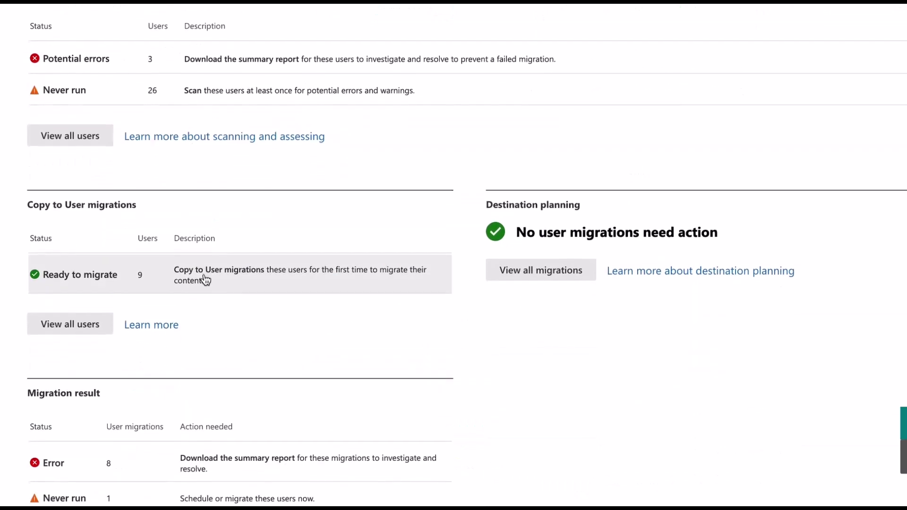
{"action": "scroll", "coordinate": [206, 280], "scroll_direction": "down", "scroll_amount": 1}
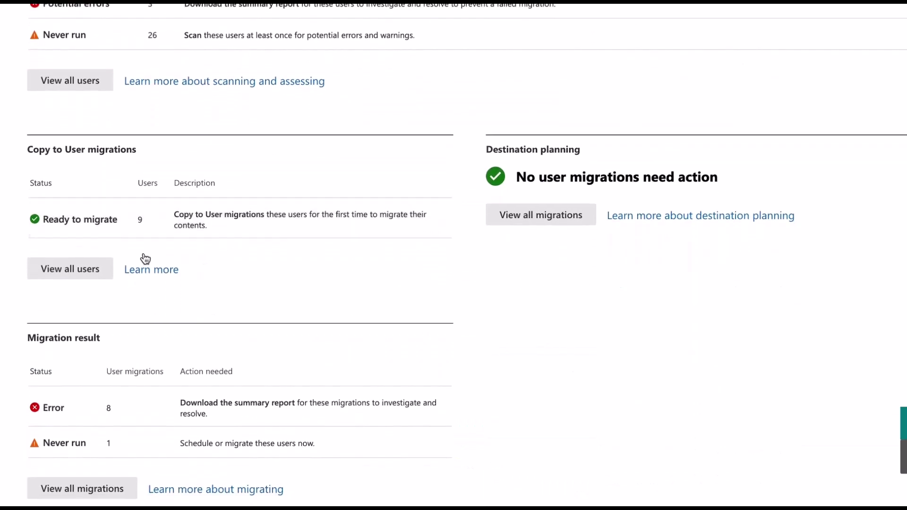
{"action": "left_click", "coordinate": [99, 220]}
{"action": "scroll", "coordinate": [97, 219], "scroll_direction": "down", "scroll_amount": 3}
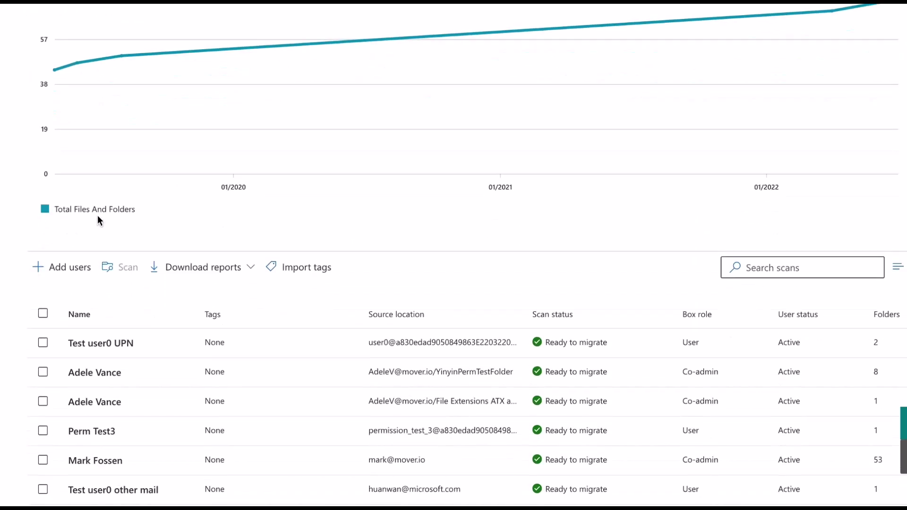
Duplicate the first three ready-to-migrate Box users in User migrations with the default settings, and look through the User migrations list.
{"action": "left_click", "coordinate": [43, 256]}
{"action": "left_click", "coordinate": [42, 286]}
{"action": "left_click", "coordinate": [43, 315]}
{"action": "left_click", "coordinate": [157, 189]}
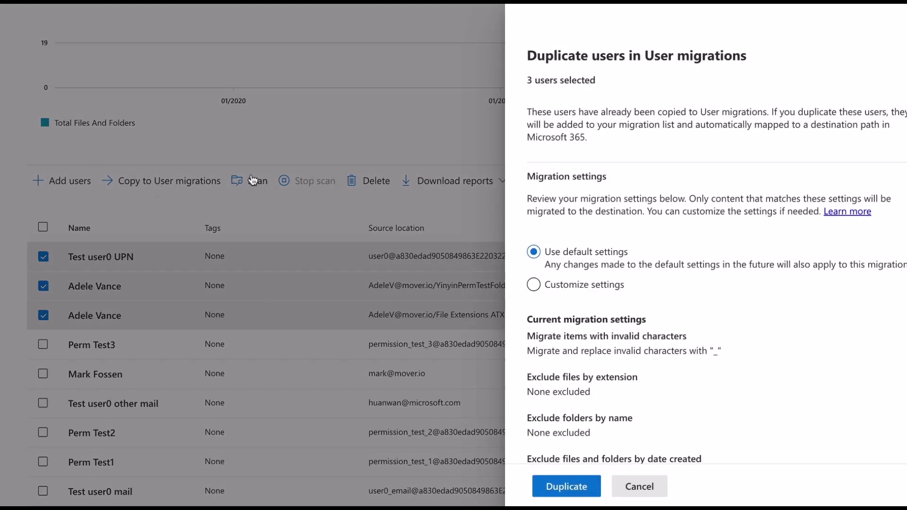
{"action": "left_click", "coordinate": [562, 491]}
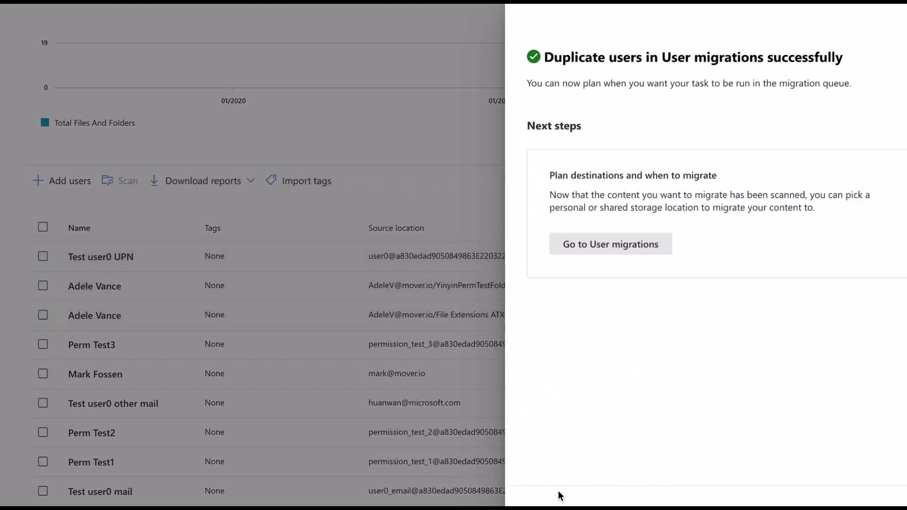
{"action": "left_click", "coordinate": [619, 246]}
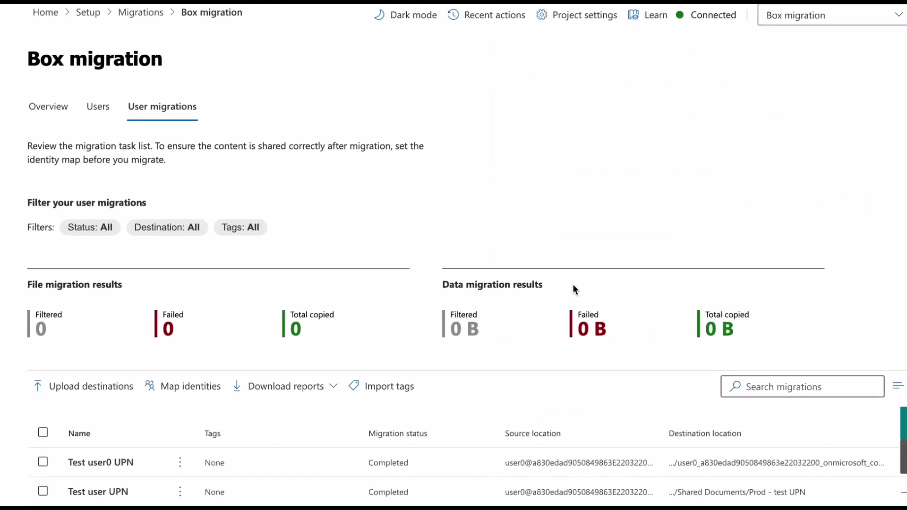
{"action": "scroll", "coordinate": [572, 285], "scroll_direction": "down", "scroll_amount": 5}
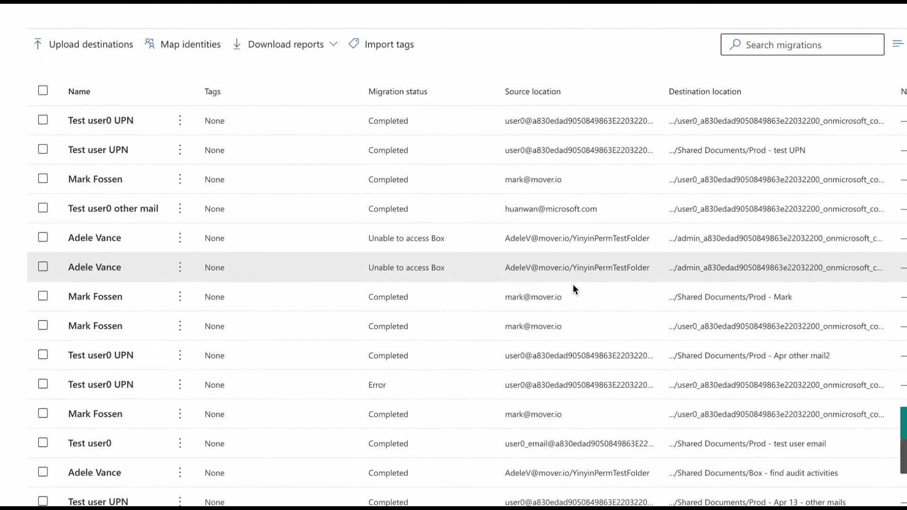
{"action": "scroll", "coordinate": [573, 285], "scroll_direction": "up", "scroll_amount": 5}
Show only the Box user migrations with missing destinations from the overview's Destination planning section, and dismiss the filtered-view notice.
{"action": "left_click", "coordinate": [36, 111]}
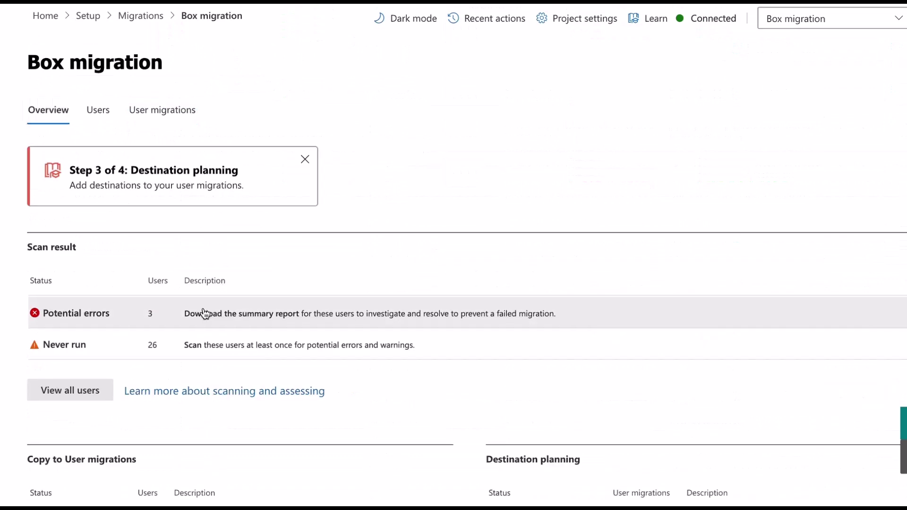
{"action": "scroll", "coordinate": [204, 314], "scroll_direction": "down", "scroll_amount": 7}
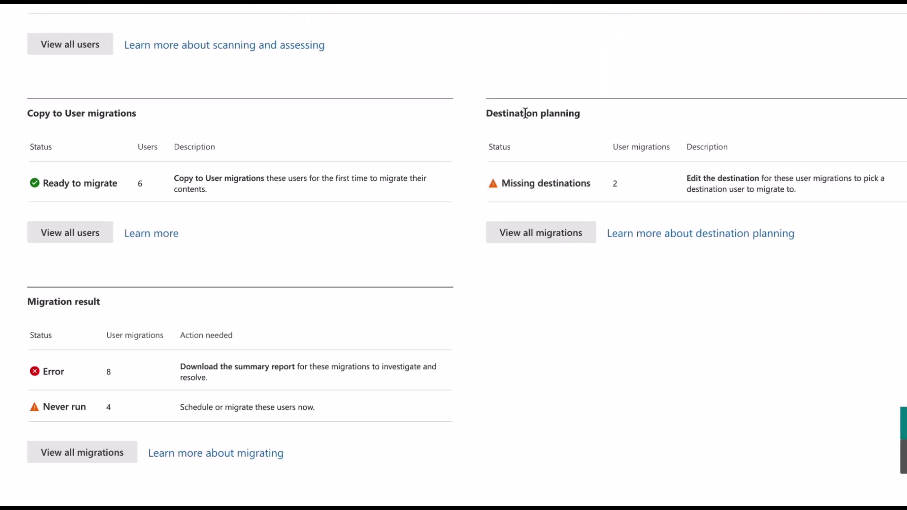
{"action": "left_click", "coordinate": [545, 183]}
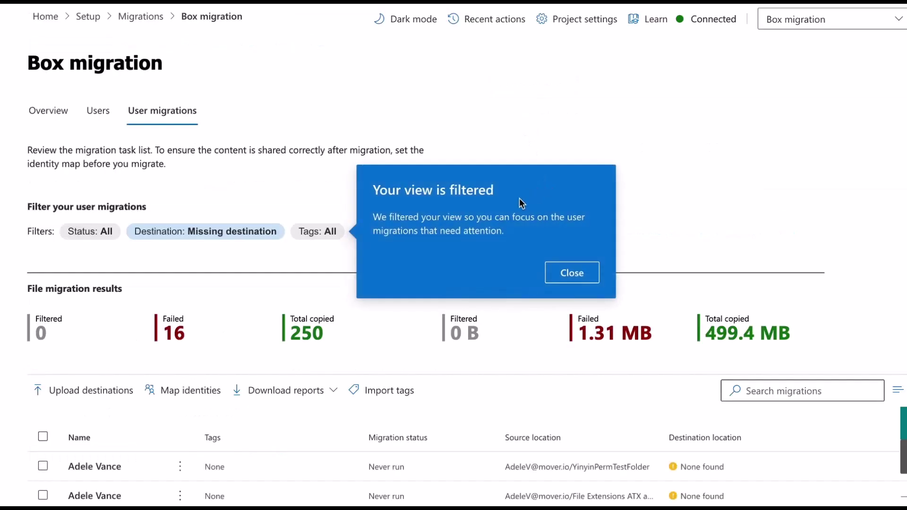
{"action": "left_click", "coordinate": [565, 270]}
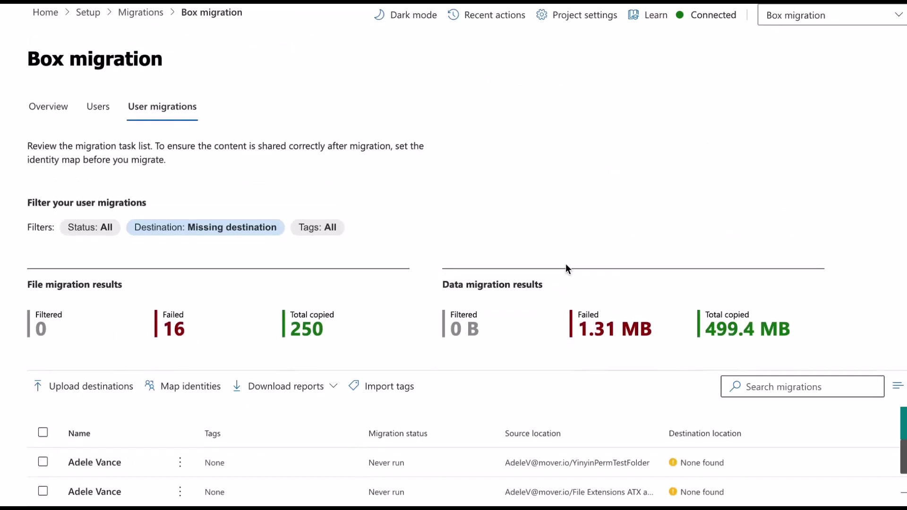
Edit the missing destination of the first listed user migration and choose OneDrive as its destination type.
{"action": "left_click", "coordinate": [547, 467]}
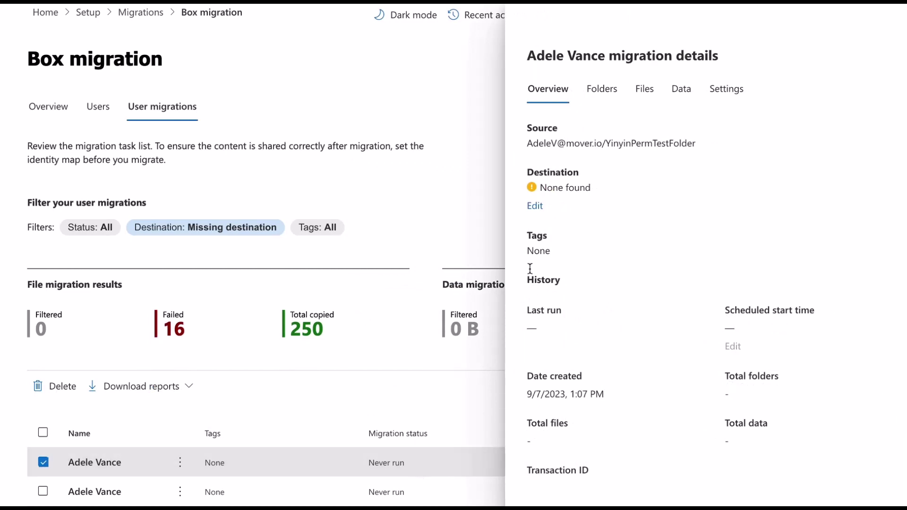
{"action": "left_click", "coordinate": [535, 208]}
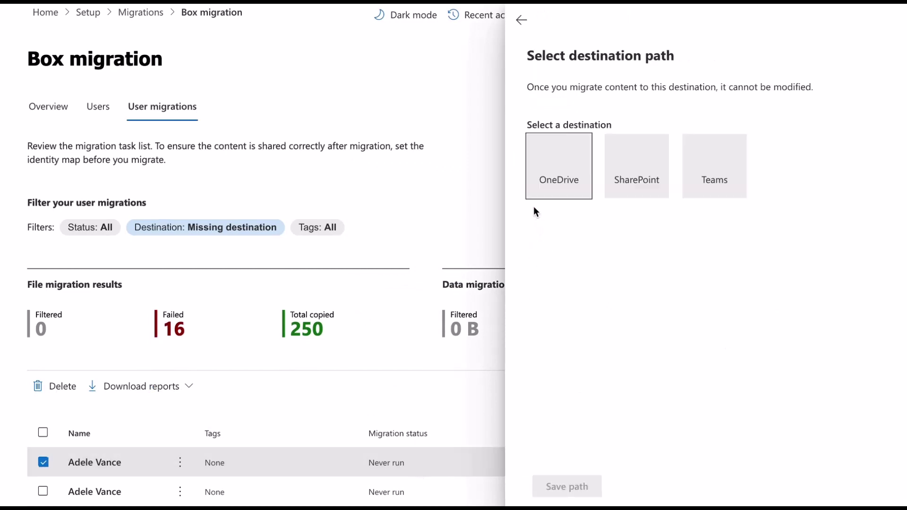
{"action": "left_click", "coordinate": [584, 150]}
{"action": "left_click", "coordinate": [590, 251]}
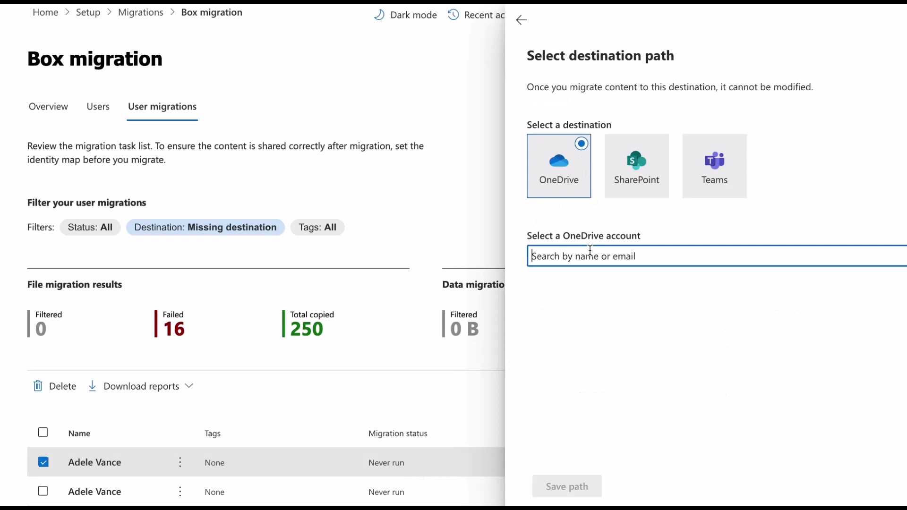
{"action": "left_click", "coordinate": [574, 459]}
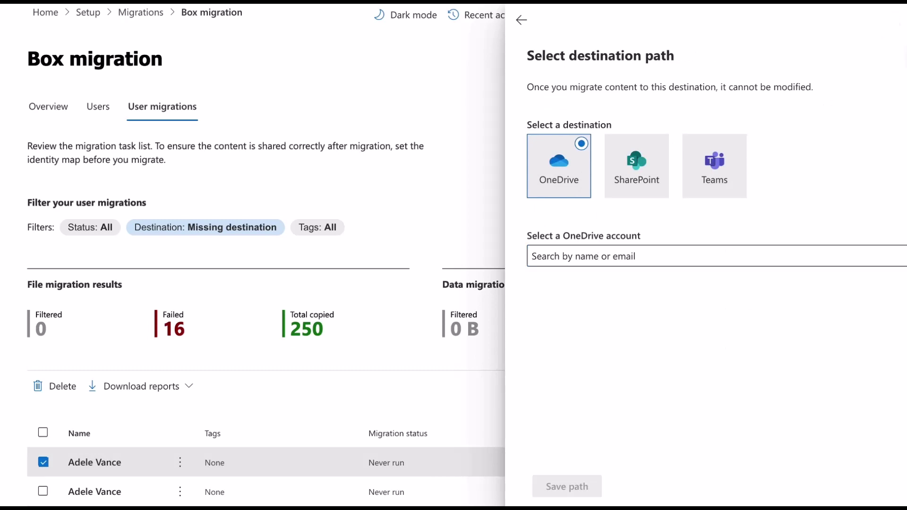
{"action": "key", "text": "Escape"}
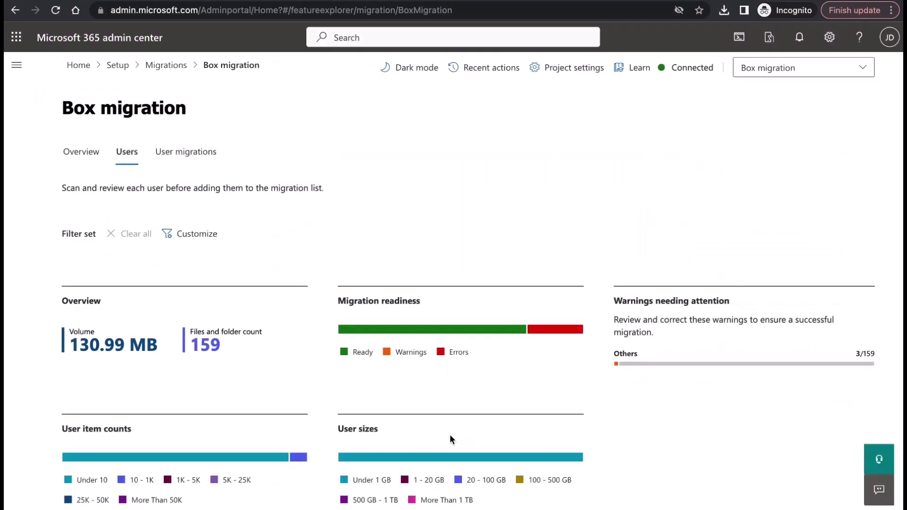
Create a summary report for the first three users in the Box users list.
{"action": "scroll", "coordinate": [449, 435], "scroll_direction": "down", "scroll_amount": 10}
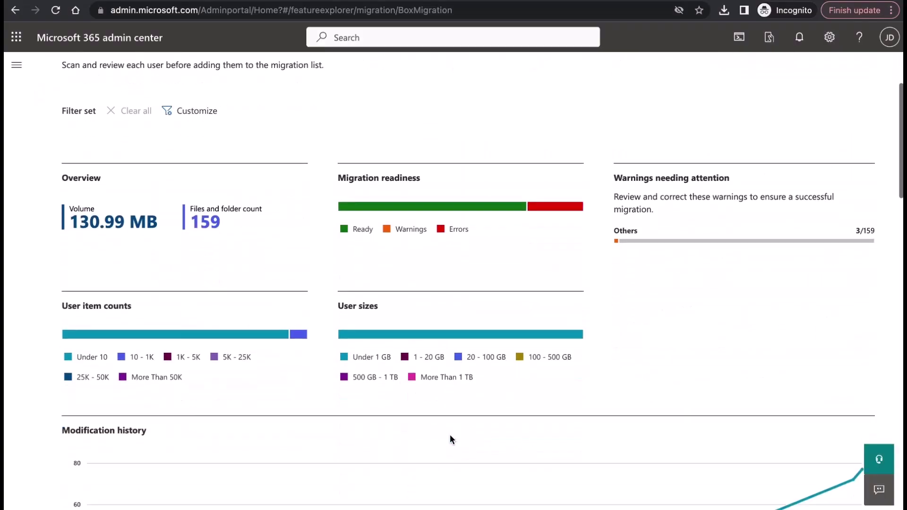
{"action": "scroll", "coordinate": [450, 435], "scroll_direction": "down", "scroll_amount": 2}
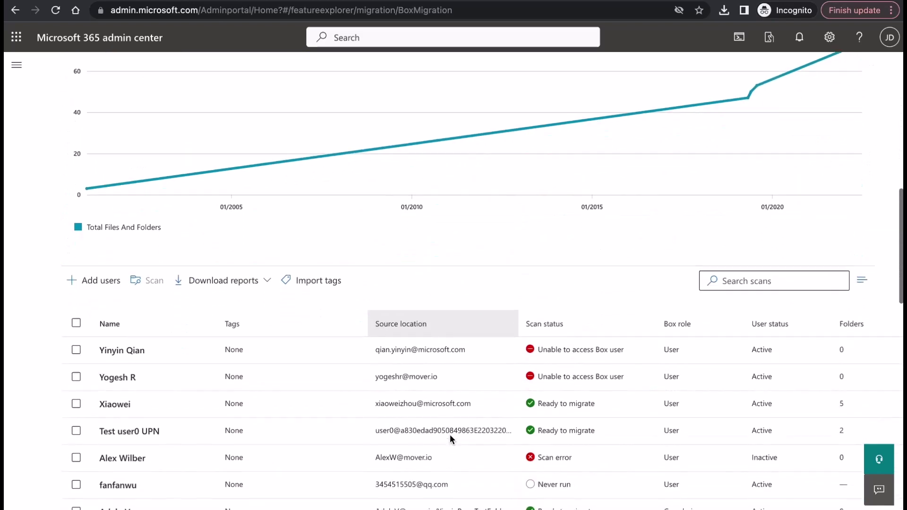
{"action": "left_click", "coordinate": [76, 350]}
{"action": "left_click", "coordinate": [76, 377]}
{"action": "left_click", "coordinate": [76, 404]}
{"action": "left_click", "coordinate": [467, 283]}
{"action": "left_click", "coordinate": [470, 304]}
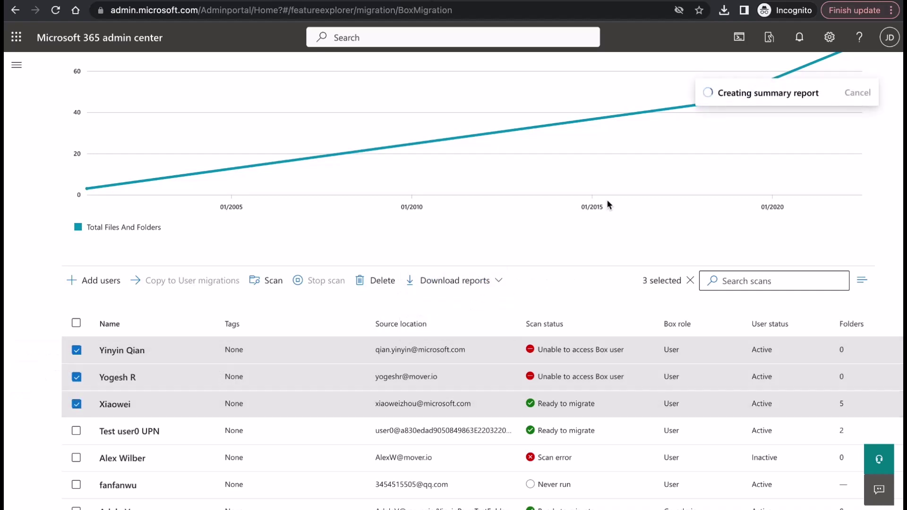
Download the detailed report of two Box scan tasks from Recent actions as Detailed-report (8) into Downloads, and open it.
{"action": "scroll", "coordinate": [701, 147], "scroll_direction": "up", "scroll_amount": 10}
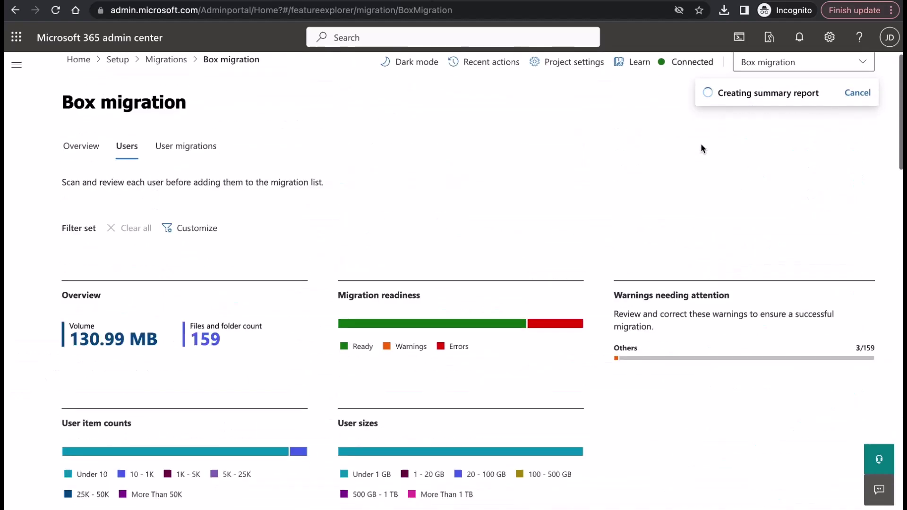
{"action": "left_click", "coordinate": [506, 71]}
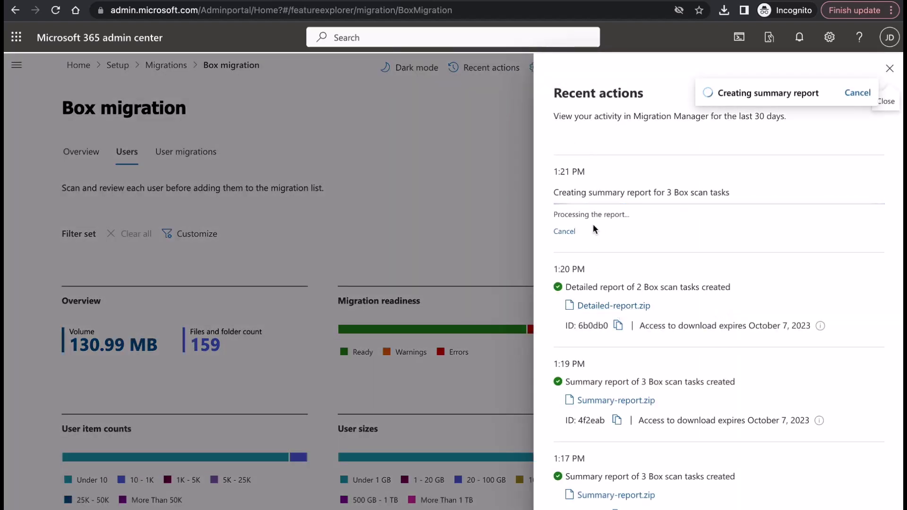
{"action": "left_click", "coordinate": [613, 307]}
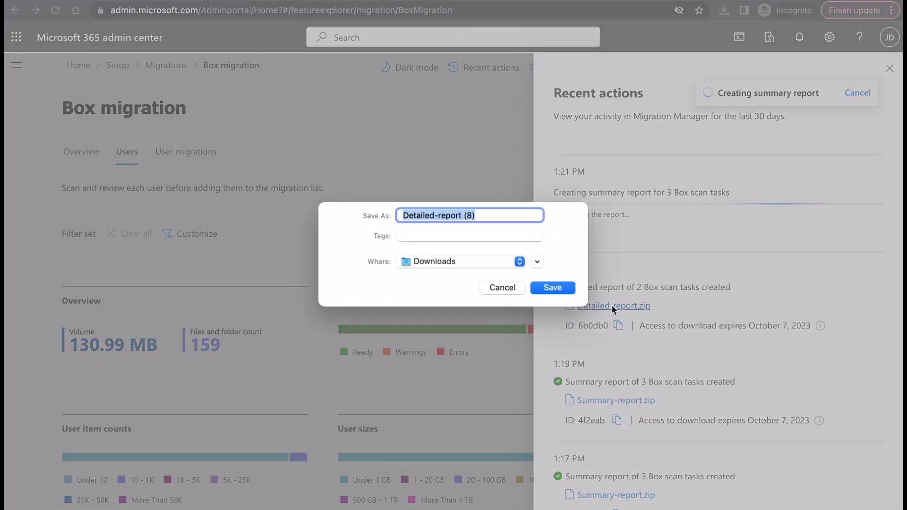
{"action": "left_click", "coordinate": [552, 287]}
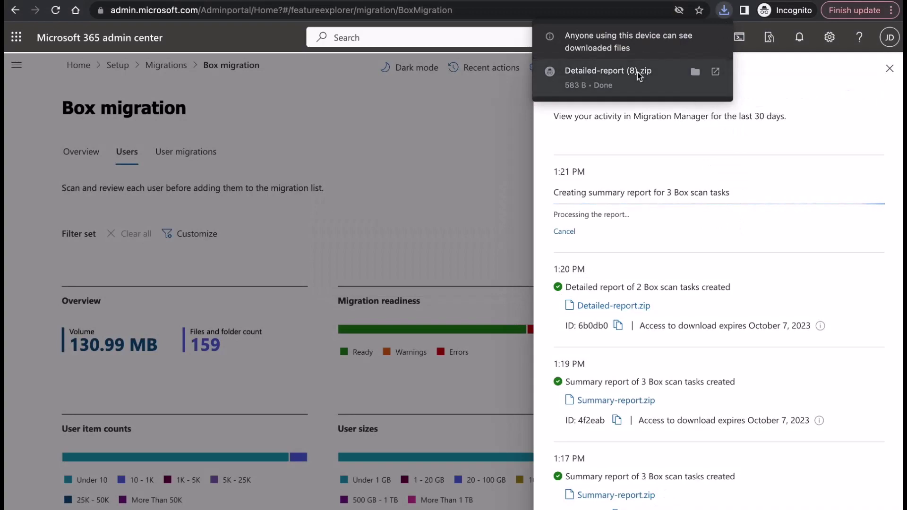
{"action": "double_click", "coordinate": [267, 132]}
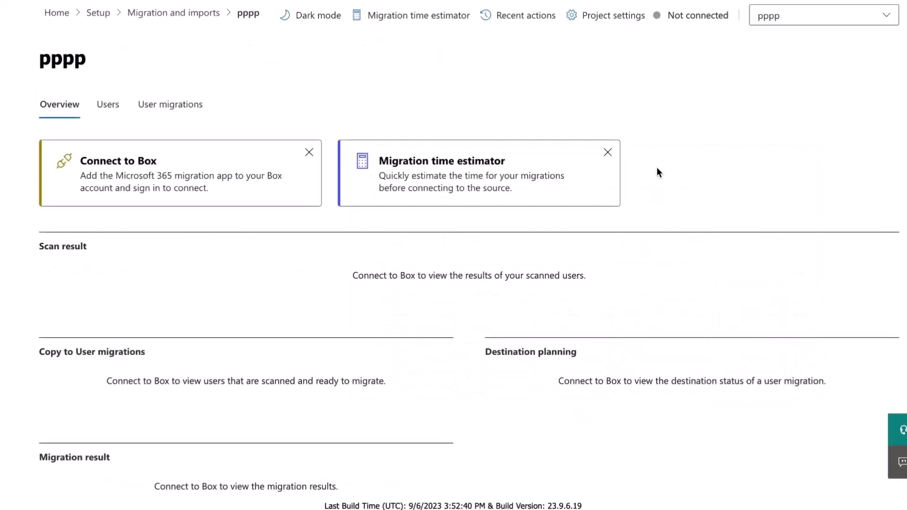
View the Migration time estimator's input fields in the unconnected Box project pppp.
{"action": "left_click", "coordinate": [492, 186]}
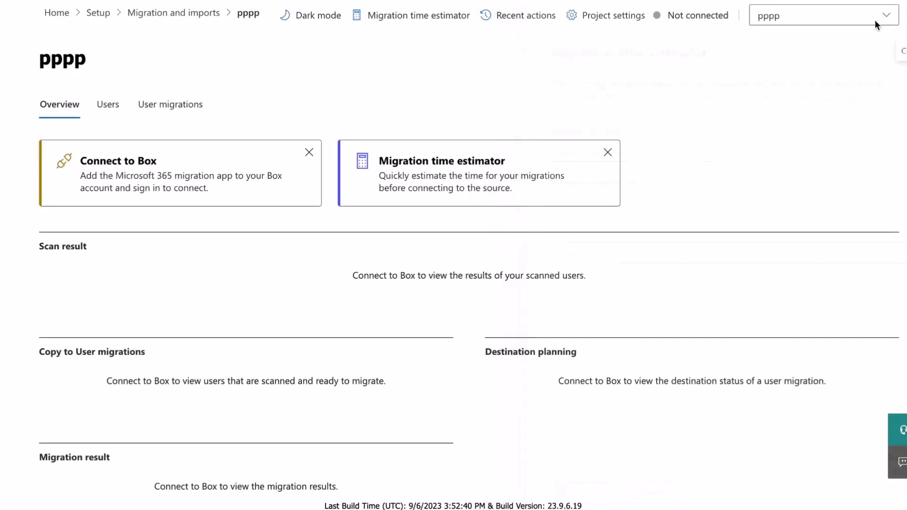
{"action": "left_click", "coordinate": [408, 20]}
{"action": "left_click", "coordinate": [408, 20]}
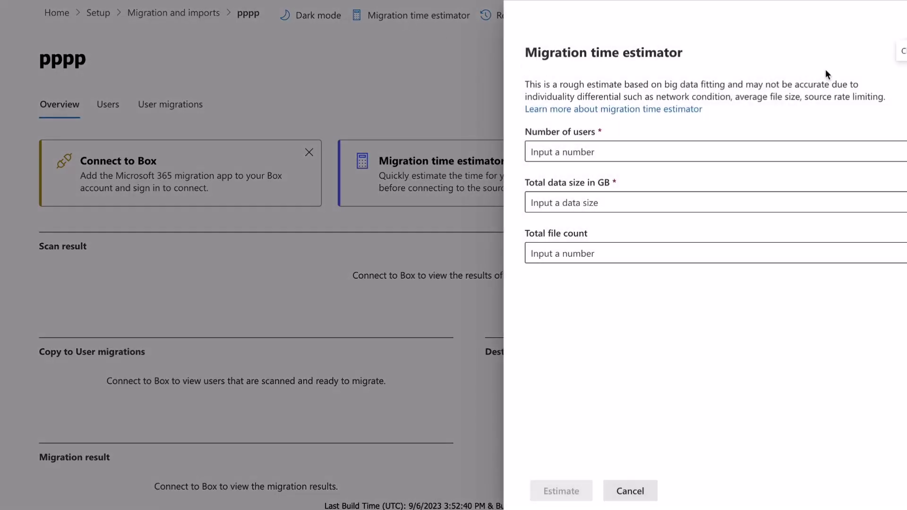
{"action": "left_click", "coordinate": [462, 75]}
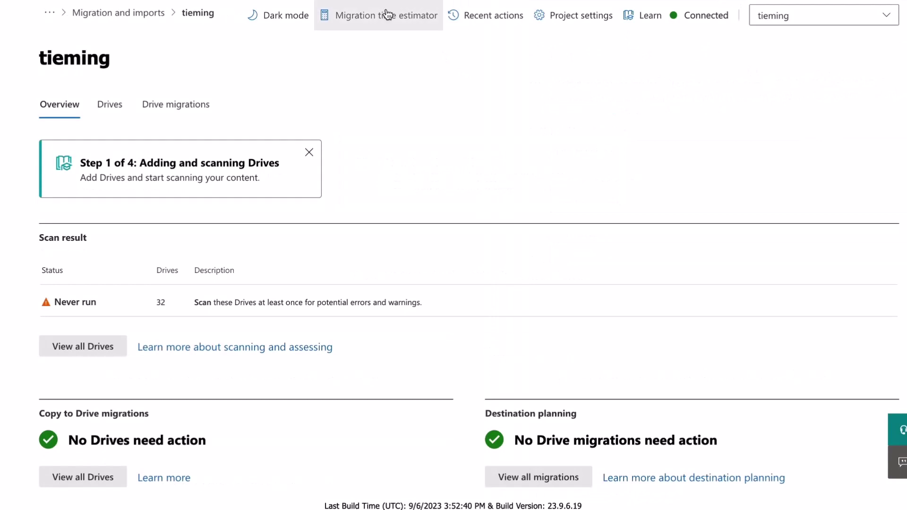
Estimate the migration time for 50 drives and 1222 GB of data in the tieming project.
{"action": "left_click", "coordinate": [387, 15]}
{"action": "left_click", "coordinate": [604, 152]}
{"action": "type", "text": "50"}
{"action": "left_click", "coordinate": [601, 201]}
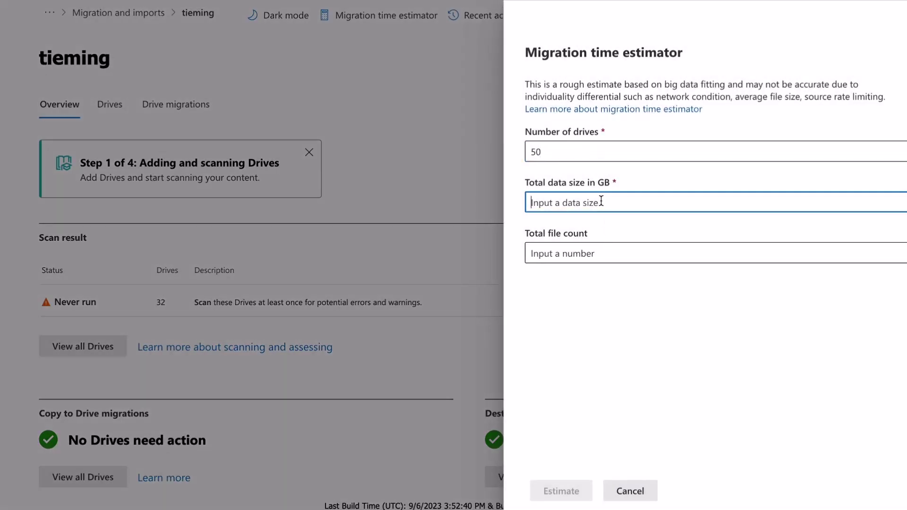
{"action": "type", "text": "122"}
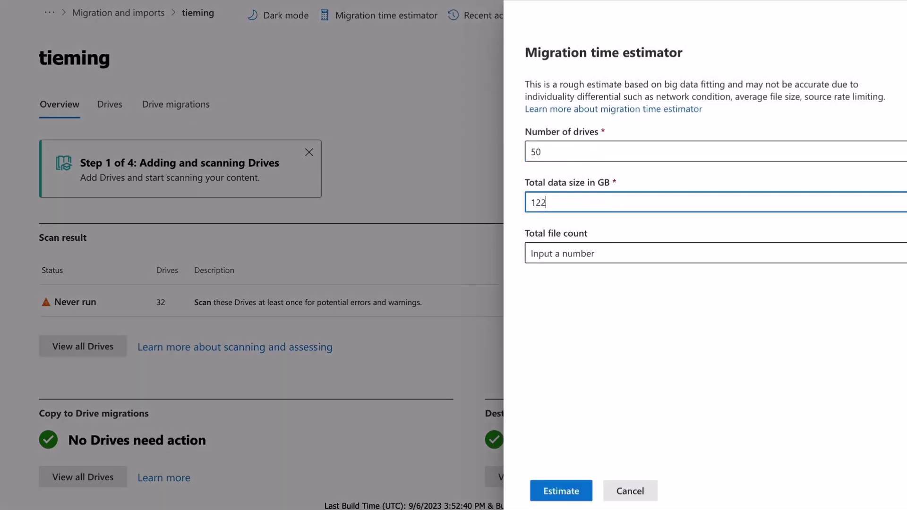
{"action": "type", "text": "2"}
{"action": "left_click", "coordinate": [569, 490]}
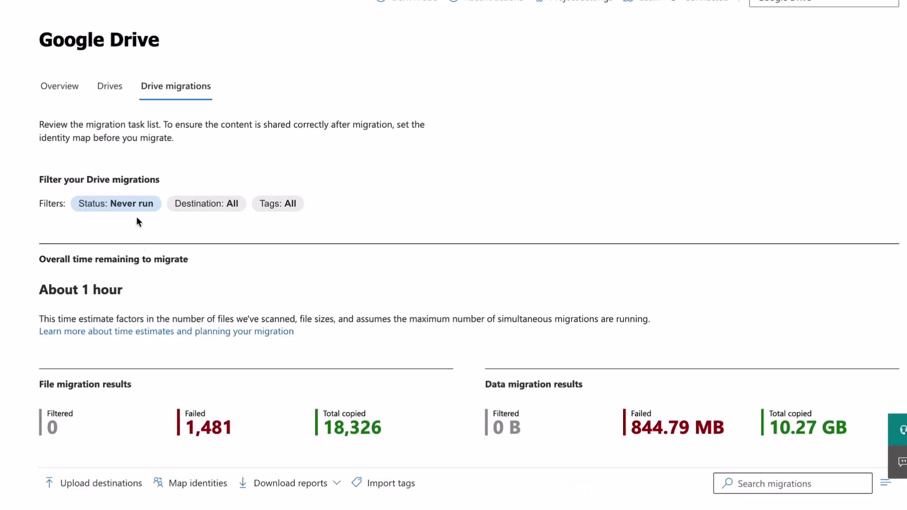
Copy the Microsoft IT and Microsoft HR drives from the Google Drive scan list to Drive migrations with the default settings.
{"action": "left_click", "coordinate": [107, 74]}
{"action": "scroll", "coordinate": [117, 197], "scroll_direction": "down", "scroll_amount": 10}
{"action": "scroll", "coordinate": [117, 197], "scroll_direction": "down", "scroll_amount": 2}
{"action": "scroll", "coordinate": [78, 160], "scroll_direction": "up", "scroll_amount": 1}
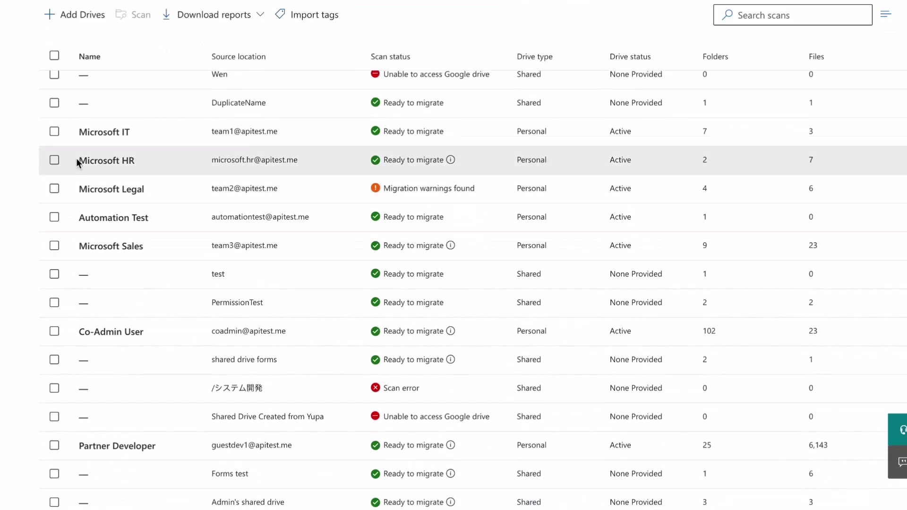
{"action": "left_click", "coordinate": [55, 132]}
{"action": "left_click", "coordinate": [54, 160]}
{"action": "left_click", "coordinate": [161, 16]}
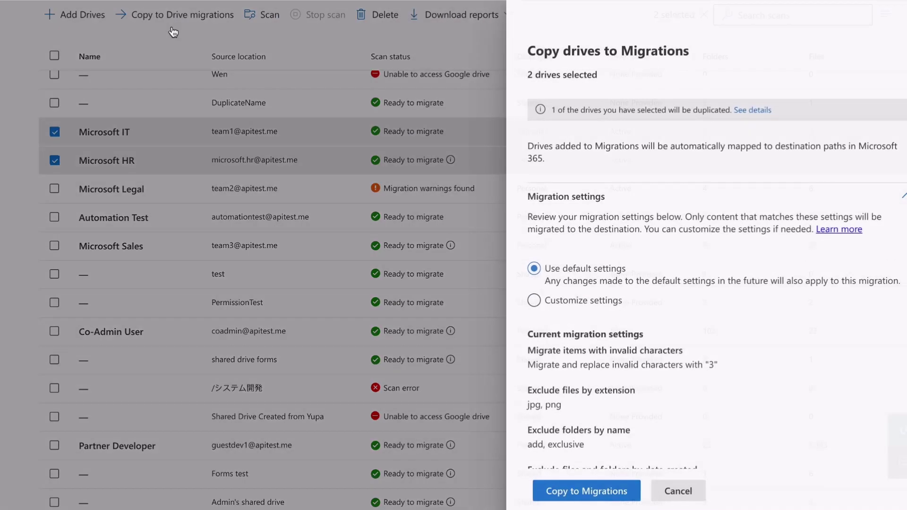
{"action": "left_click", "coordinate": [607, 490]}
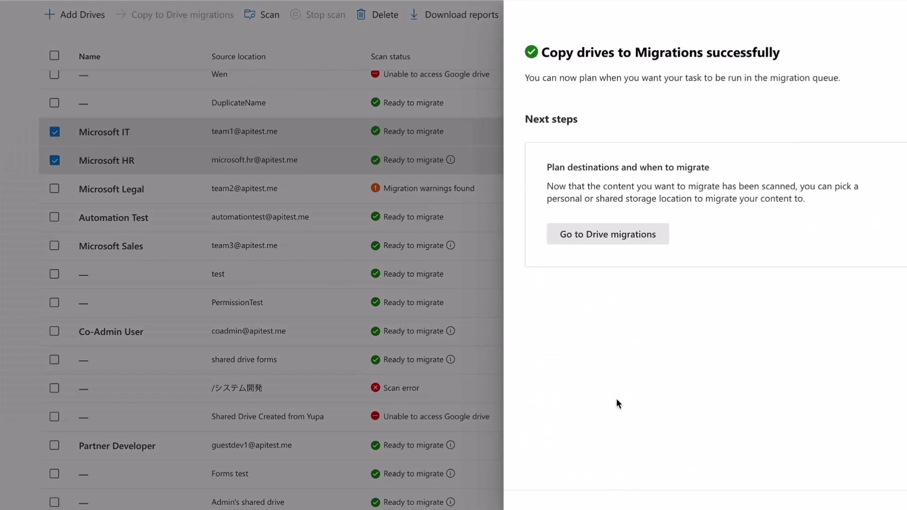
Go to Drive migrations and review the overall time remaining and each drive's estimated time remaining.
{"action": "left_click", "coordinate": [634, 235]}
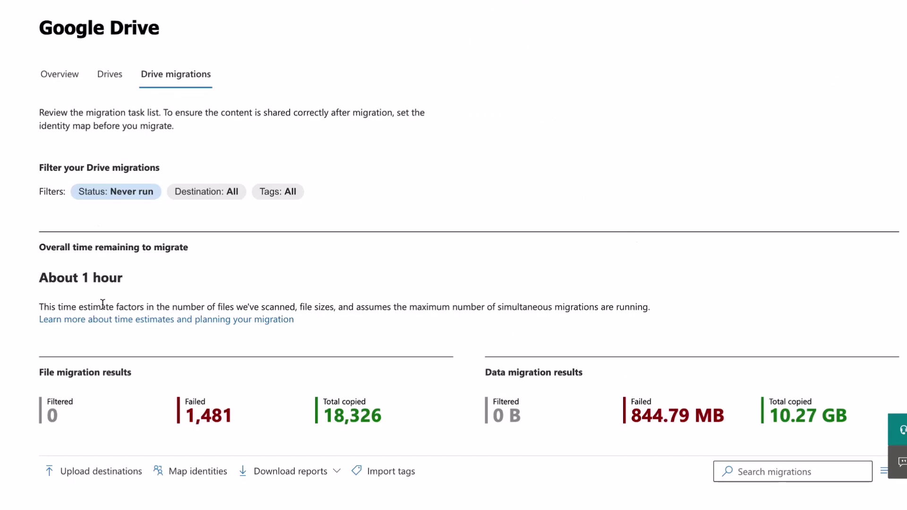
{"action": "scroll", "coordinate": [517, 266], "scroll_direction": "down", "scroll_amount": 5}
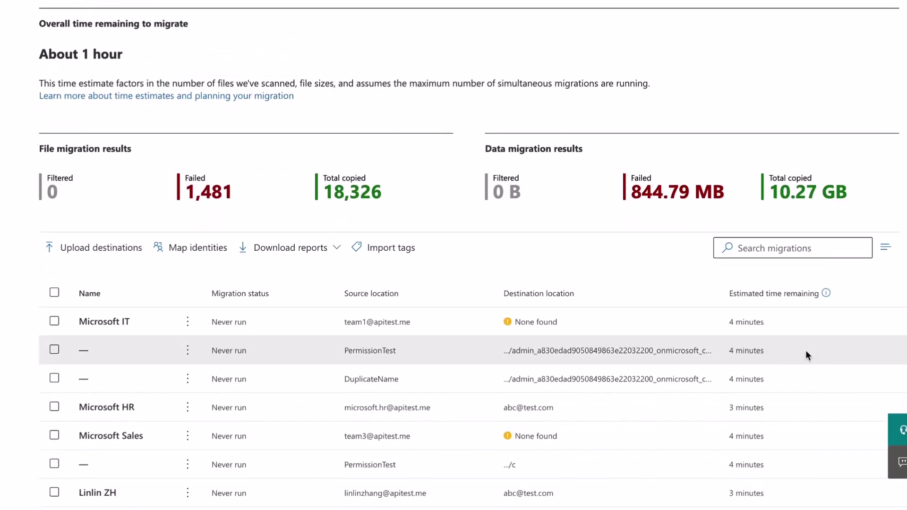
{"action": "scroll", "coordinate": [794, 341], "scroll_direction": "down", "scroll_amount": 4}
{"action": "scroll", "coordinate": [794, 341], "scroll_direction": "down", "scroll_amount": 1}
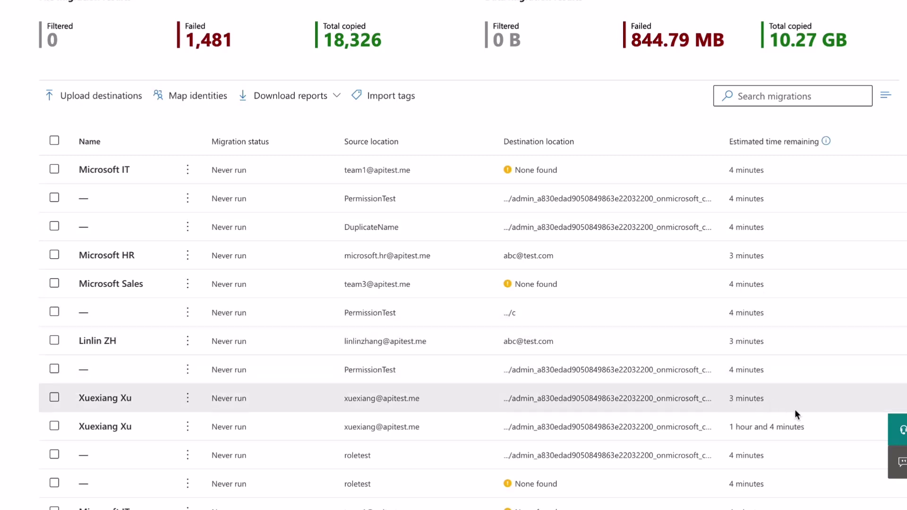
{"action": "scroll", "coordinate": [786, 295], "scroll_direction": "up", "scroll_amount": 3}
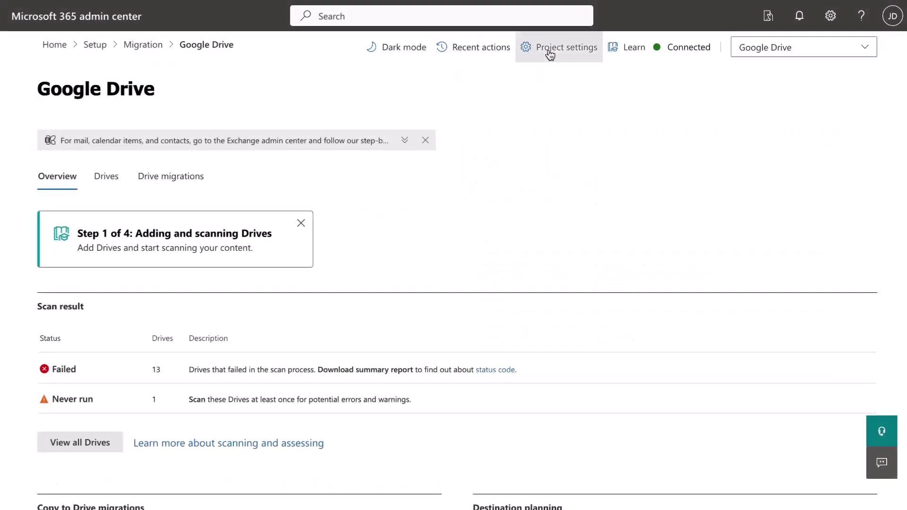
Add docx to the file extensions excluded from migration in the Google Drive project settings and save.
{"action": "left_click", "coordinate": [549, 53]}
{"action": "left_click", "coordinate": [450, 303]}
{"action": "left_click", "coordinate": [442, 278]}
{"action": "type", "text": "doc"}
{"action": "left_click", "coordinate": [647, 286]}
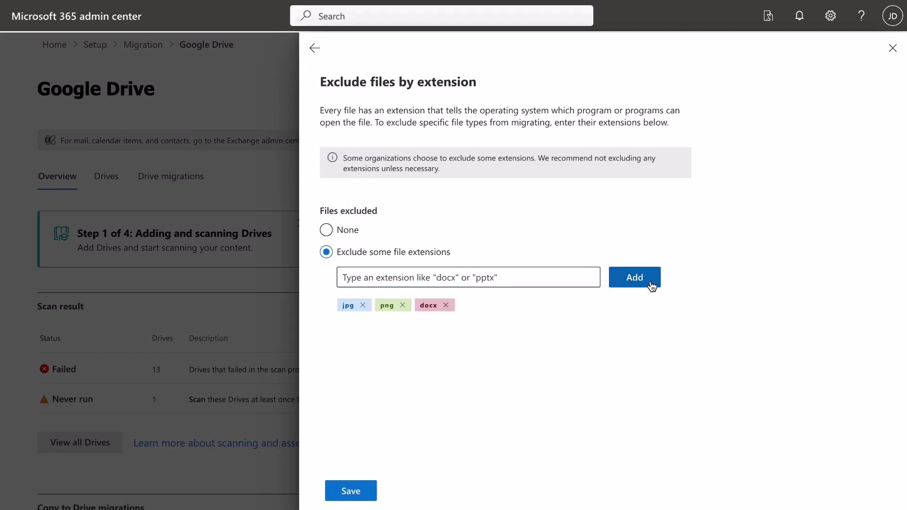
{"action": "left_click", "coordinate": [345, 492]}
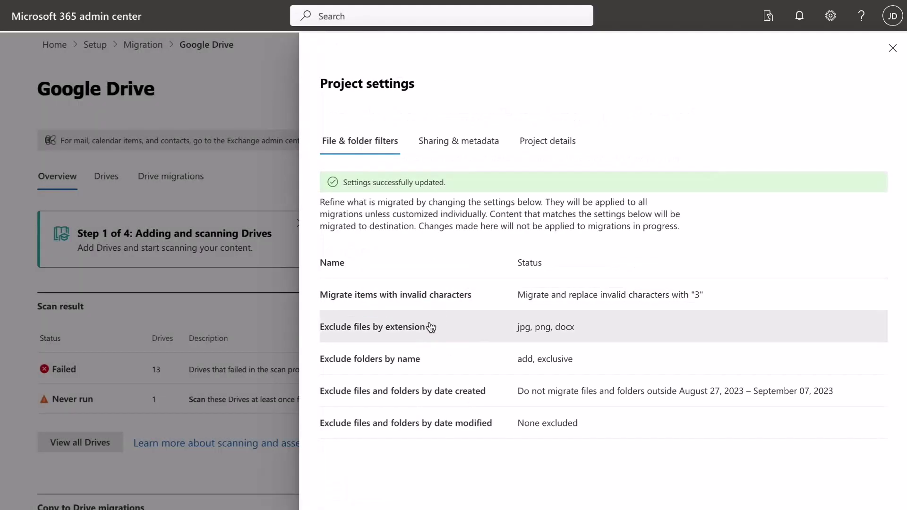
Add test to the folder names excluded from migration in the project settings and save.
{"action": "left_click", "coordinate": [410, 359]}
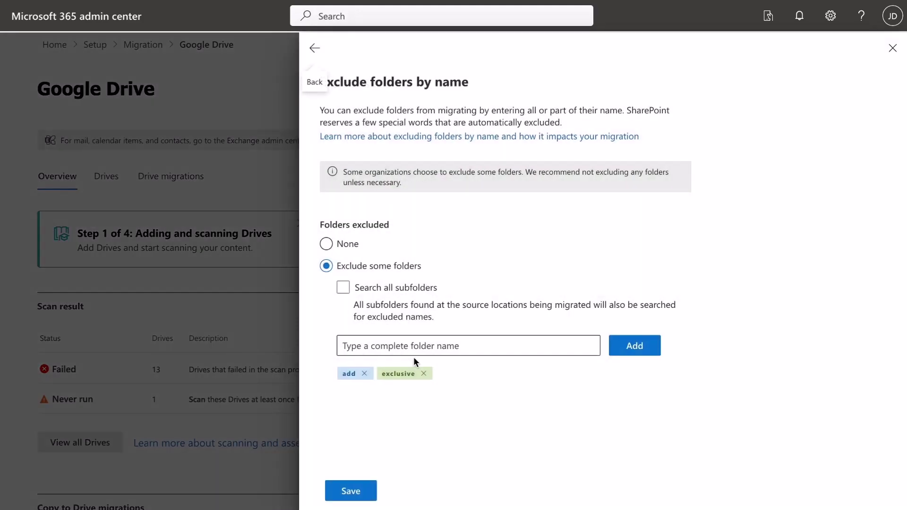
{"action": "left_click", "coordinate": [403, 348]}
{"action": "type", "text": "test"}
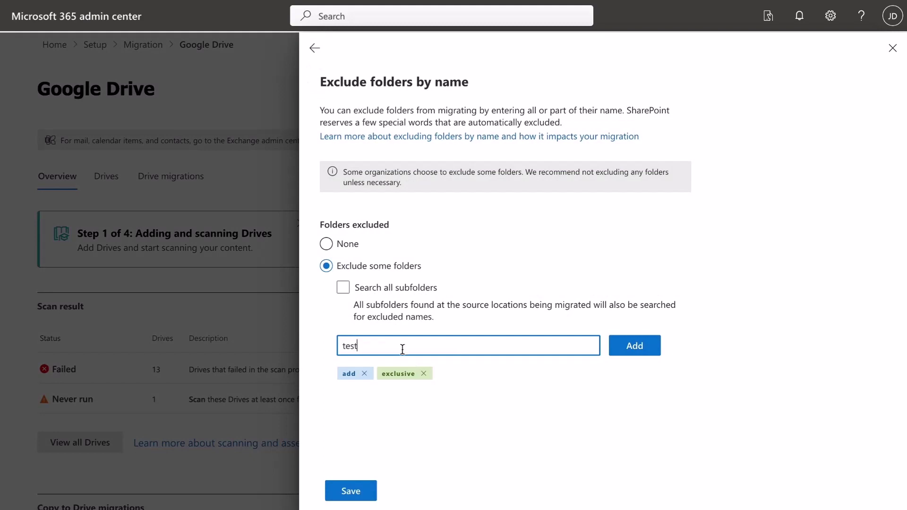
{"action": "left_click", "coordinate": [643, 350]}
{"action": "left_click", "coordinate": [347, 491]}
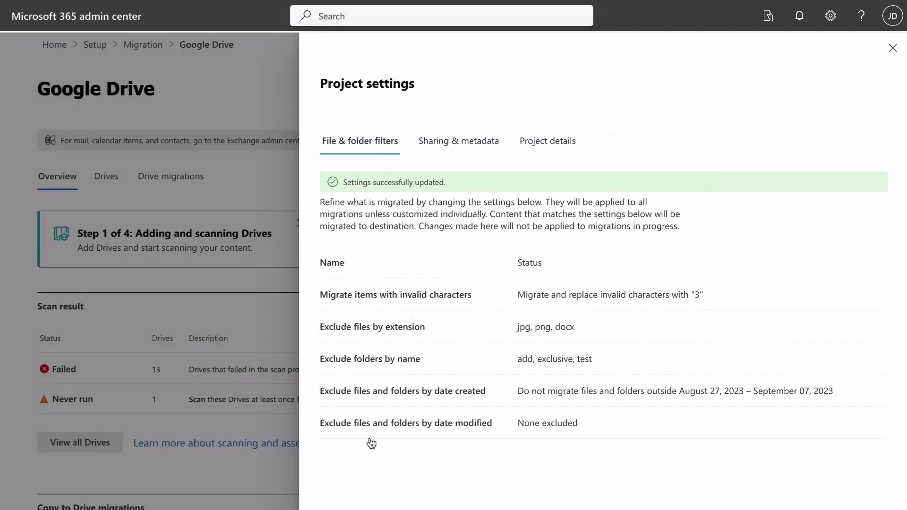
Limit migration by creation date to August 6, 2023 through September 7, 2023, save, and close the project settings.
{"action": "left_click", "coordinate": [411, 391]}
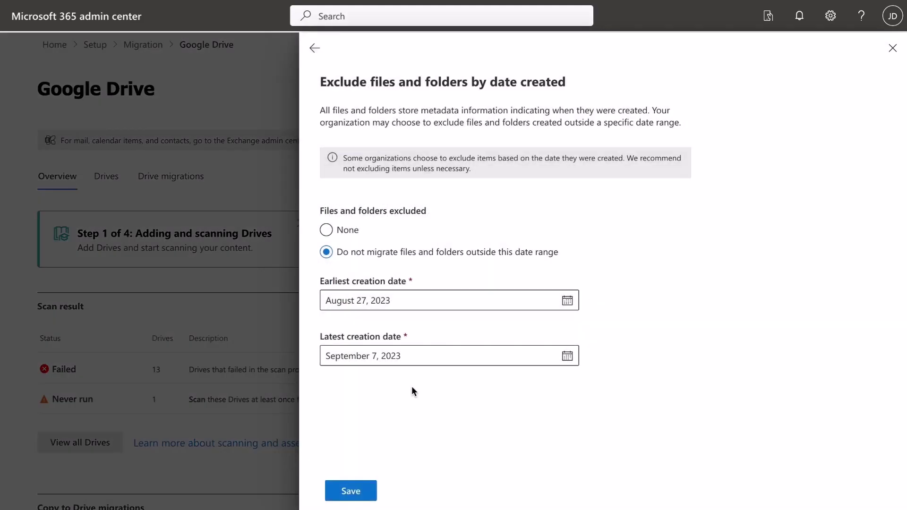
{"action": "left_click", "coordinate": [352, 302]}
{"action": "left_click", "coordinate": [336, 384]}
{"action": "left_click", "coordinate": [350, 357]}
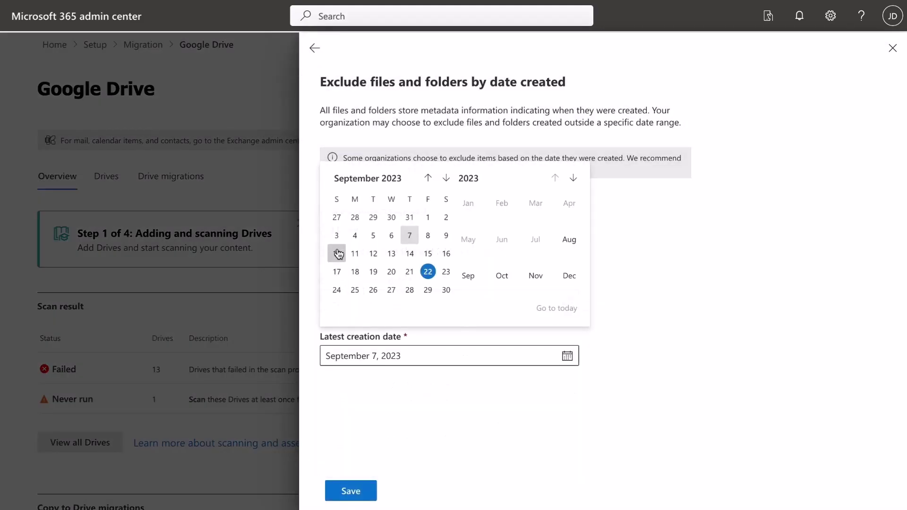
{"action": "left_click", "coordinate": [409, 238]}
{"action": "left_click", "coordinate": [351, 495]}
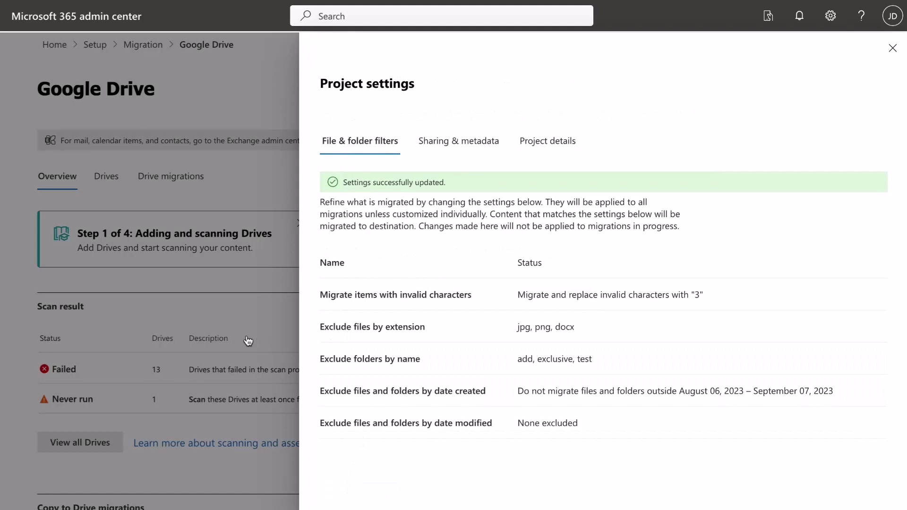
{"action": "left_click", "coordinate": [265, 335]}
Select the Microsoft IT and Microsoft HR drives and start copying them to Drive migrations with customized settings.
{"action": "scroll", "coordinate": [267, 333], "scroll_direction": "down", "scroll_amount": 7}
{"action": "scroll", "coordinate": [267, 333], "scroll_direction": "down", "scroll_amount": 2}
{"action": "scroll", "coordinate": [265, 336], "scroll_direction": "up", "scroll_amount": 10}
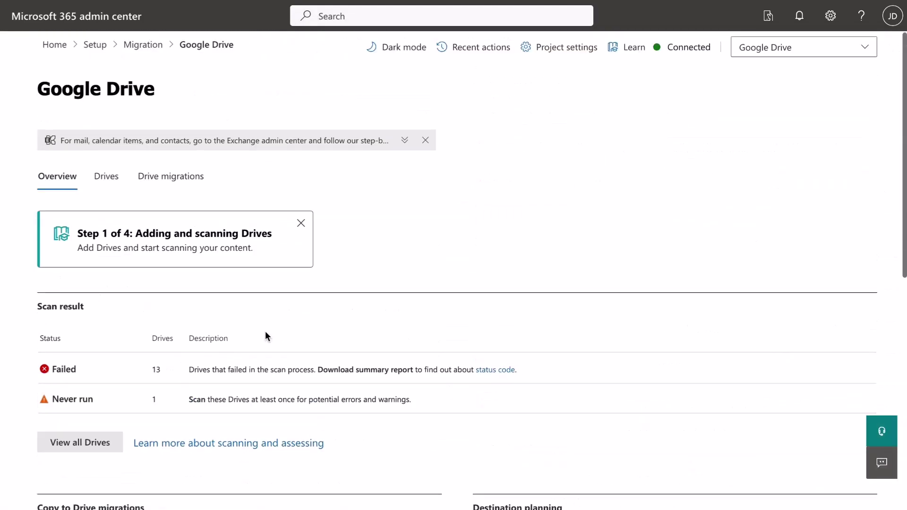
{"action": "left_click", "coordinate": [119, 178]}
{"action": "scroll", "coordinate": [118, 176], "scroll_direction": "down", "scroll_amount": 6}
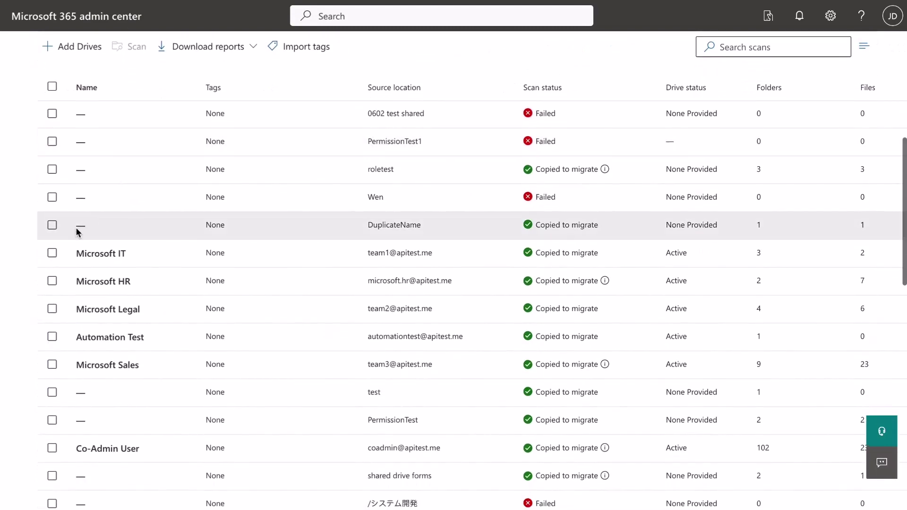
{"action": "left_click", "coordinate": [52, 253]}
{"action": "left_click", "coordinate": [52, 281]}
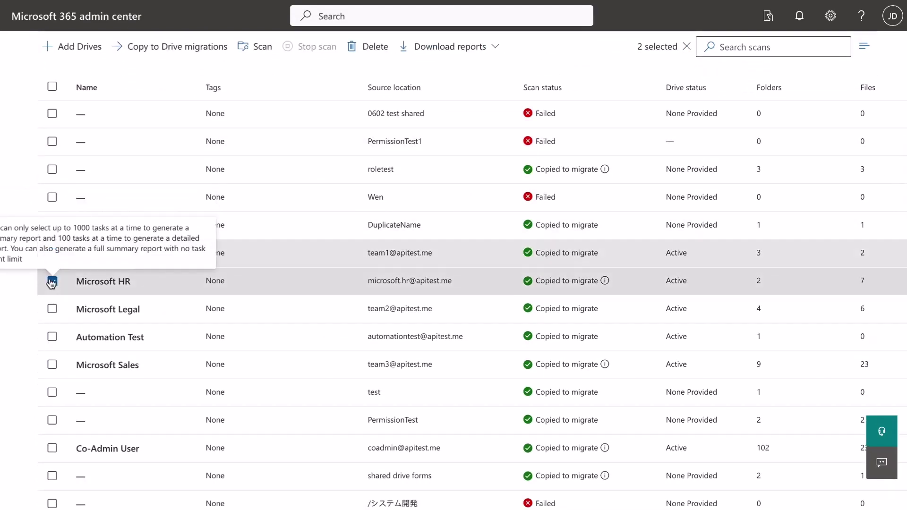
{"action": "left_click", "coordinate": [173, 48]}
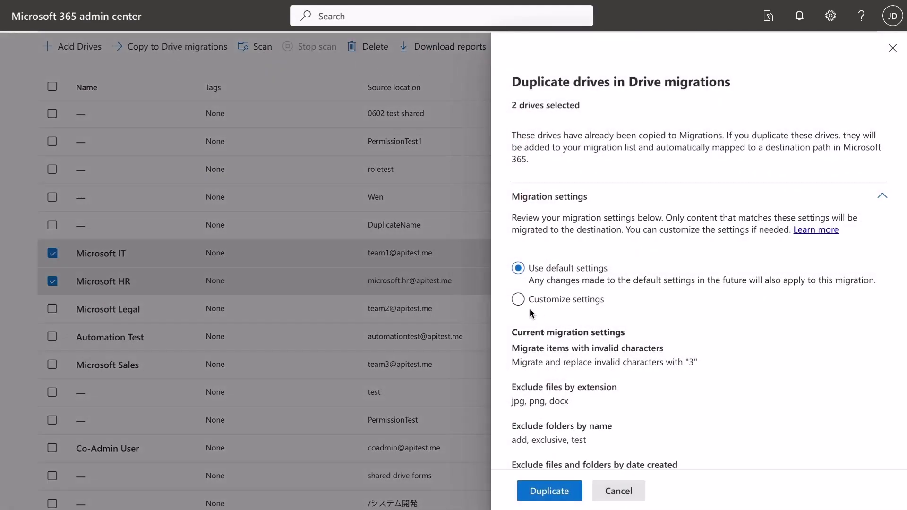
{"action": "left_click", "coordinate": [518, 299]}
{"action": "scroll", "coordinate": [534, 330], "scroll_direction": "down", "scroll_amount": 2}
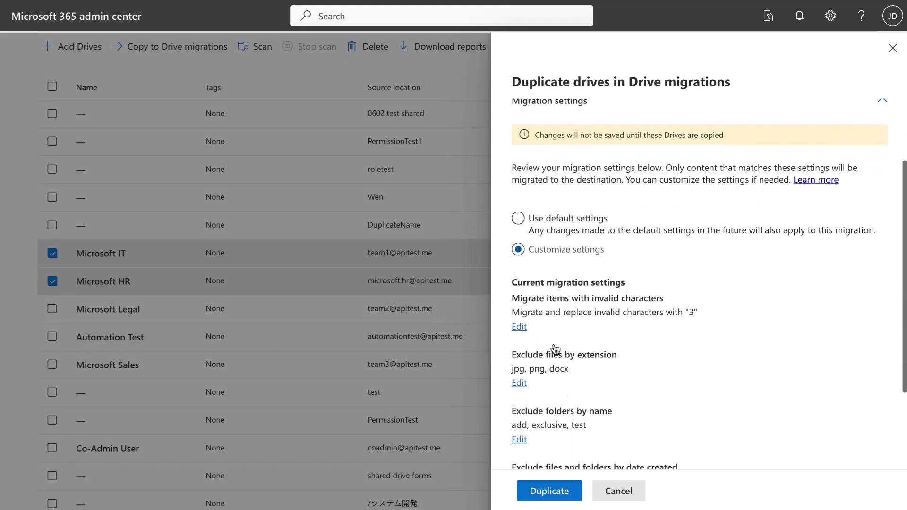
{"action": "scroll", "coordinate": [529, 335], "scroll_direction": "down", "scroll_amount": 2}
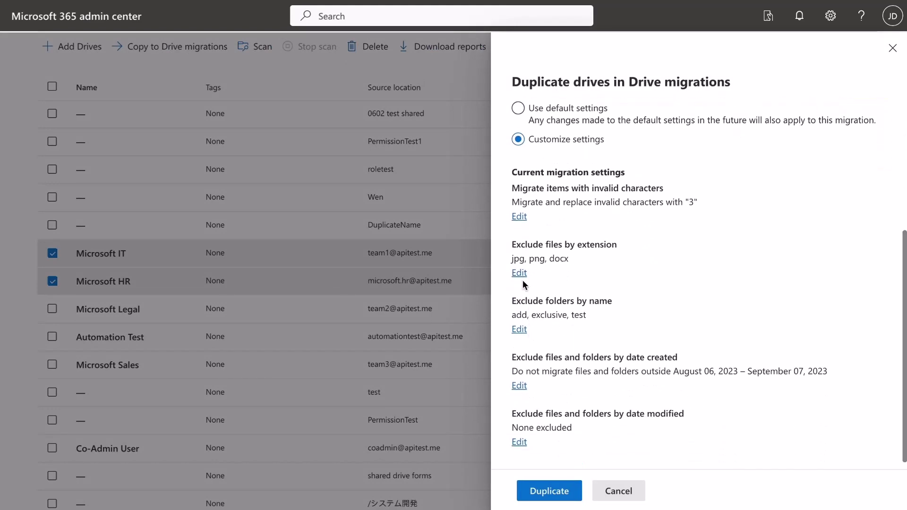
For this copy, exclude only the jpg extension and set the folder-name exclusion to None.
{"action": "left_click", "coordinate": [519, 273]}
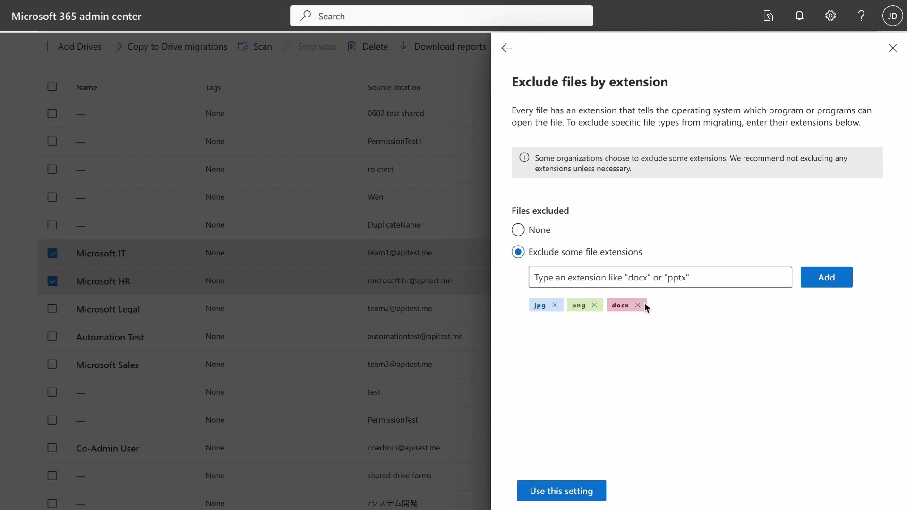
{"action": "left_click", "coordinate": [566, 492]}
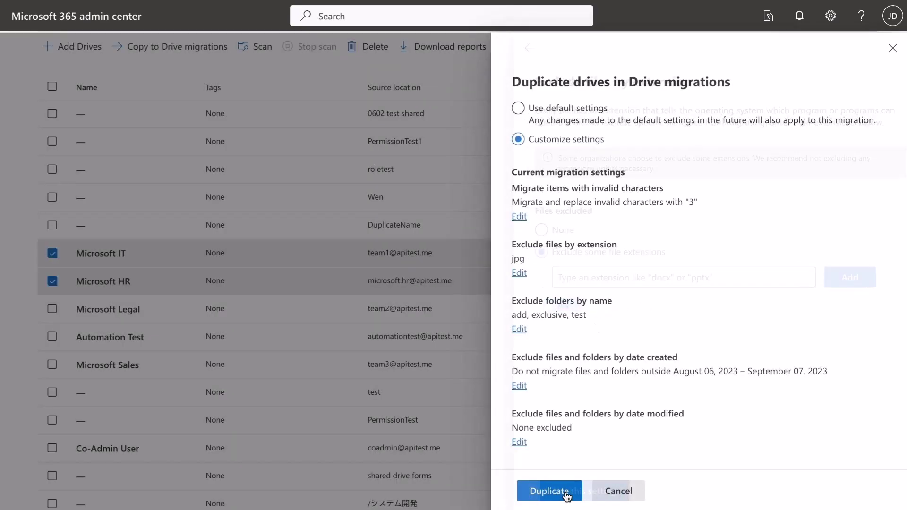
{"action": "left_click", "coordinate": [519, 329]}
{"action": "left_click", "coordinate": [516, 243]}
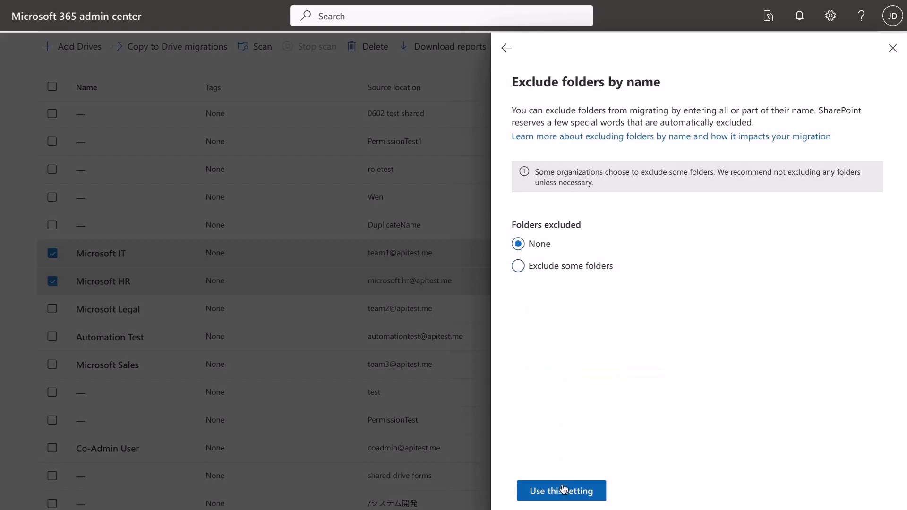
{"action": "left_click", "coordinate": [565, 489]}
Set the date-created exclusion to None, duplicate the two drives, and go to Drive migrations.
{"action": "left_click", "coordinate": [519, 386]}
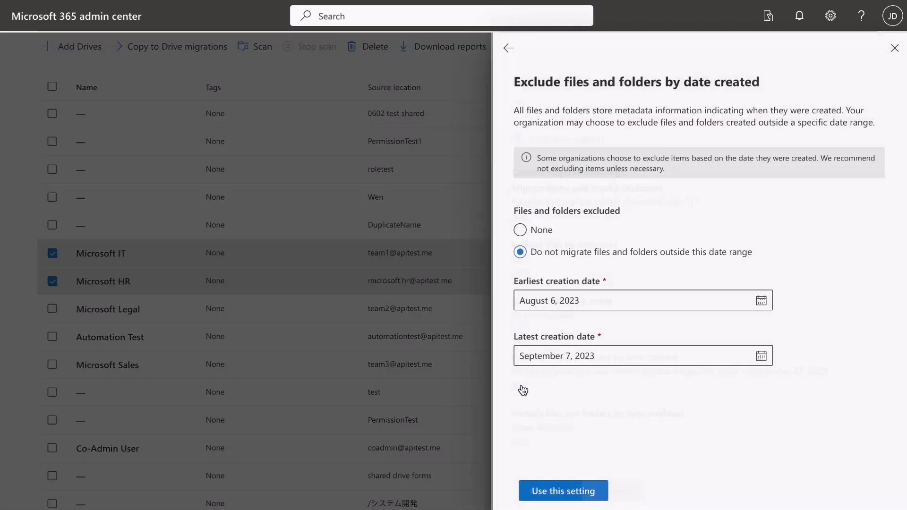
{"action": "left_click", "coordinate": [518, 230]}
{"action": "left_click", "coordinate": [563, 491]}
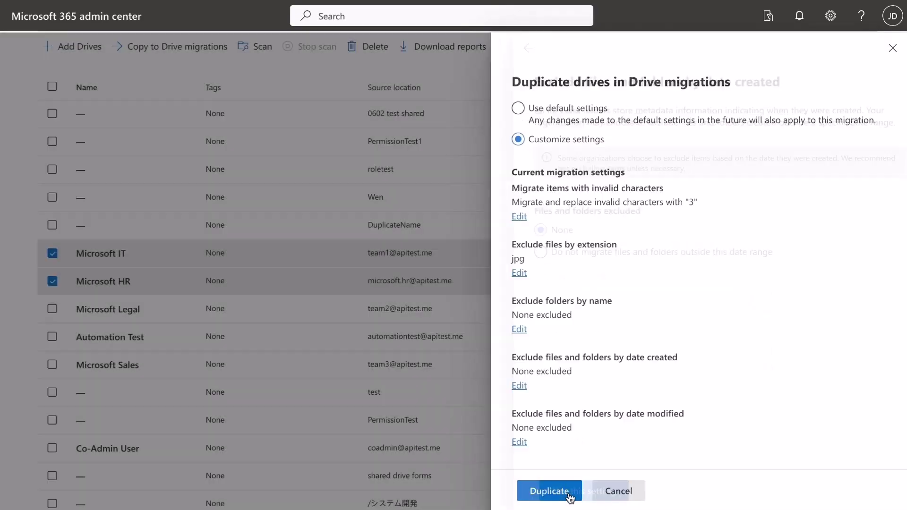
{"action": "left_click", "coordinate": [553, 492]}
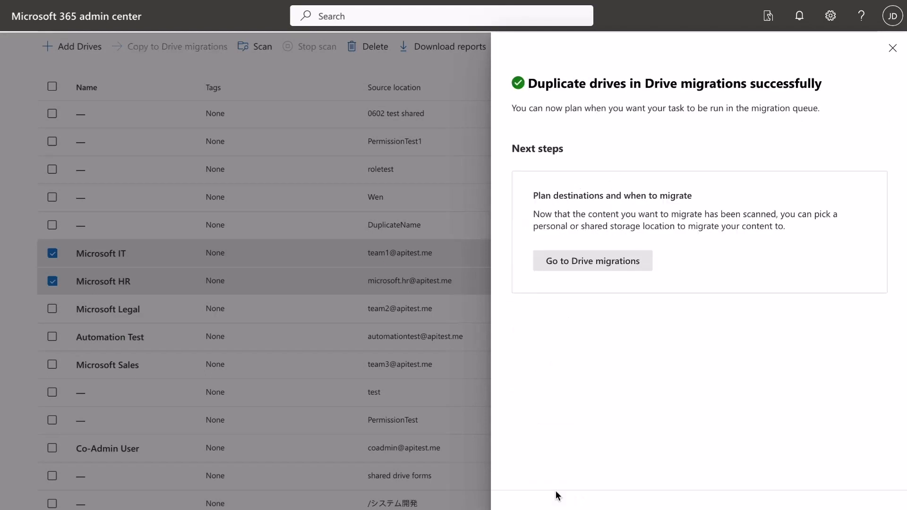
{"action": "left_click", "coordinate": [580, 263]}
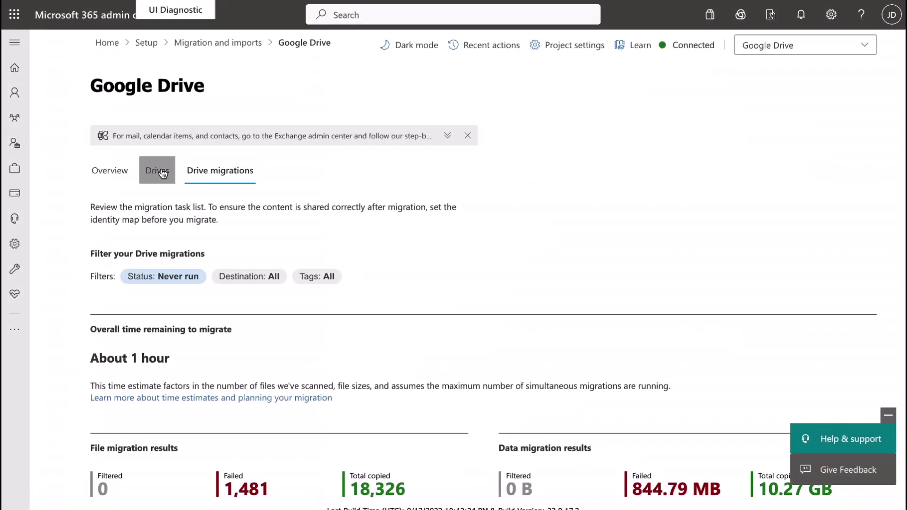
Filter the scanned Google Drives by the scan status Ready to migrate only.
{"action": "left_click", "coordinate": [157, 170]}
{"action": "scroll", "coordinate": [206, 273], "scroll_direction": "down", "scroll_amount": 2}
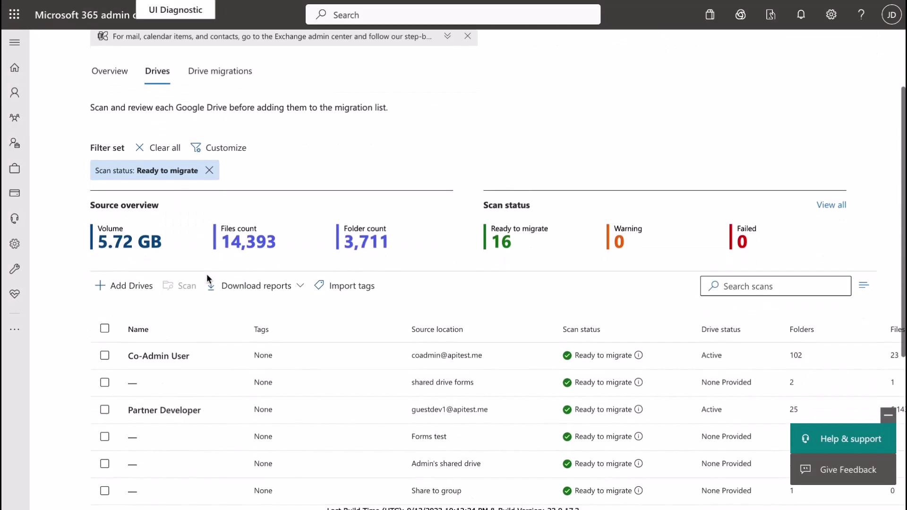
{"action": "left_click", "coordinate": [222, 148]}
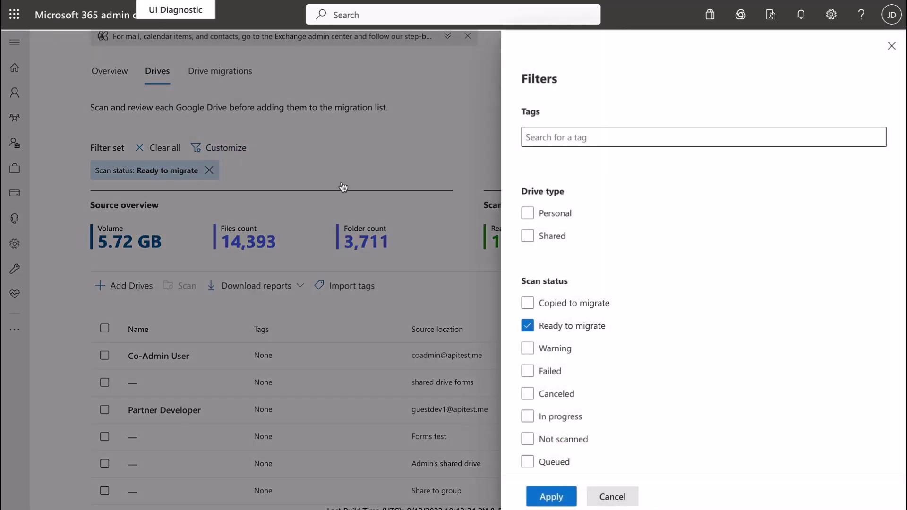
{"action": "left_click", "coordinate": [528, 325]}
{"action": "left_click", "coordinate": [528, 349]}
{"action": "left_click", "coordinate": [528, 348]}
{"action": "left_click", "coordinate": [528, 327]}
{"action": "left_click", "coordinate": [552, 497]}
Copy the Co-Admin User, shared drive forms and Partner Developer drives to Drive migrations.
{"action": "scroll", "coordinate": [392, 443], "scroll_direction": "down", "scroll_amount": 3}
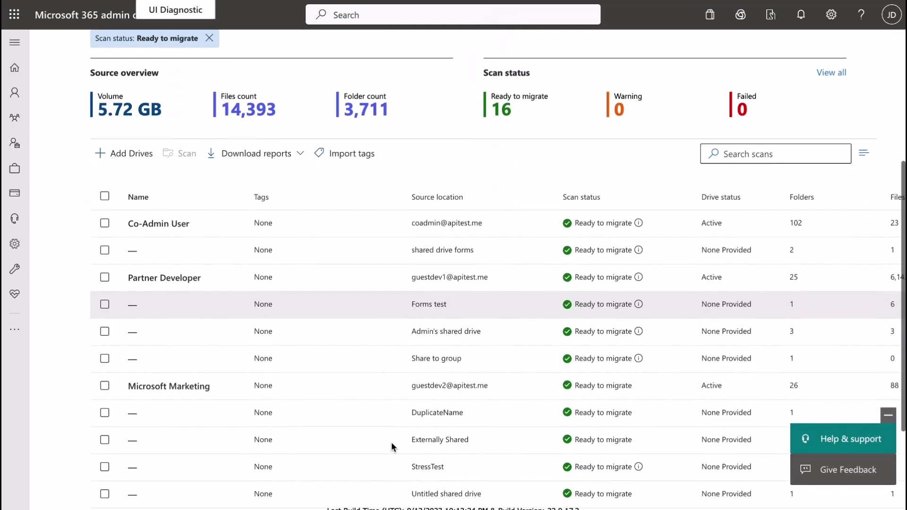
{"action": "left_click", "coordinate": [104, 223]}
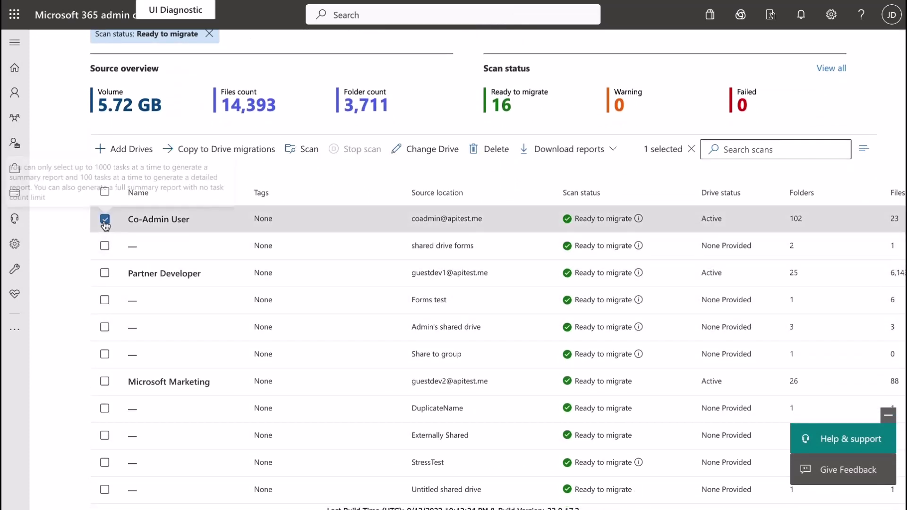
{"action": "left_click", "coordinate": [105, 246]}
{"action": "left_click", "coordinate": [105, 273]}
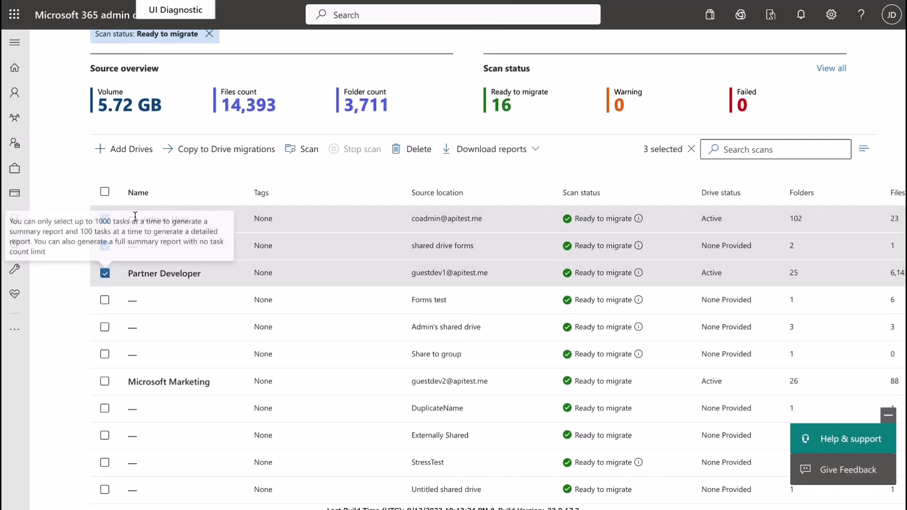
{"action": "left_click", "coordinate": [204, 158]}
{"action": "left_click", "coordinate": [550, 497]}
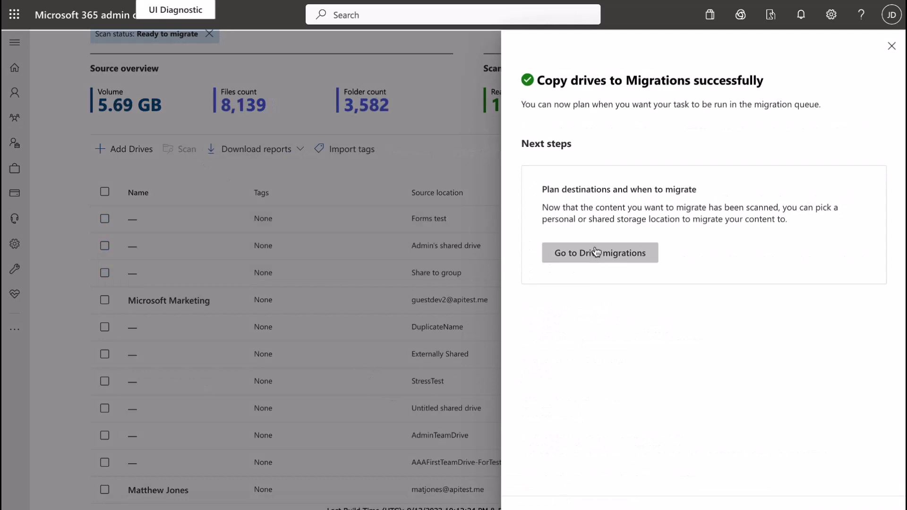
In Drive migrations, start migrating the first tag01 drive, the PermissionTest drive right below it and the tag01 drive after that.
{"action": "left_click", "coordinate": [596, 251]}
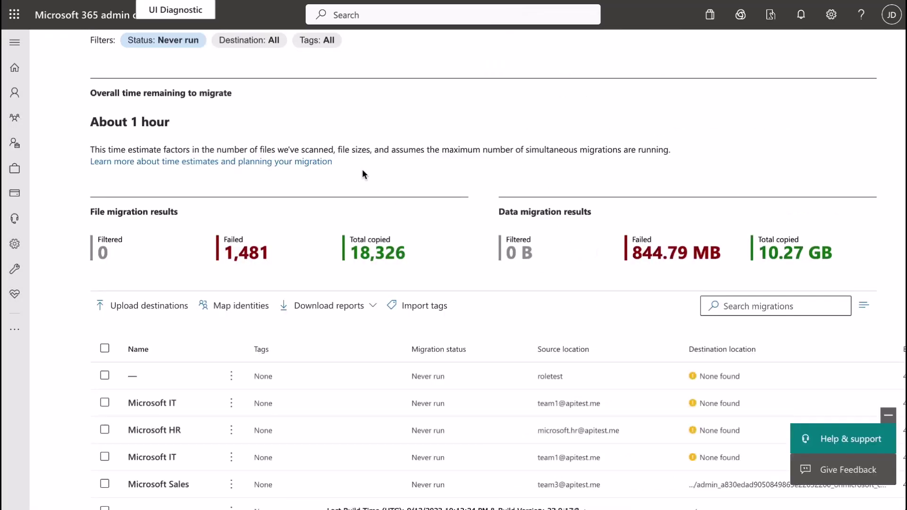
{"action": "scroll", "coordinate": [248, 213], "scroll_direction": "down", "scroll_amount": 5}
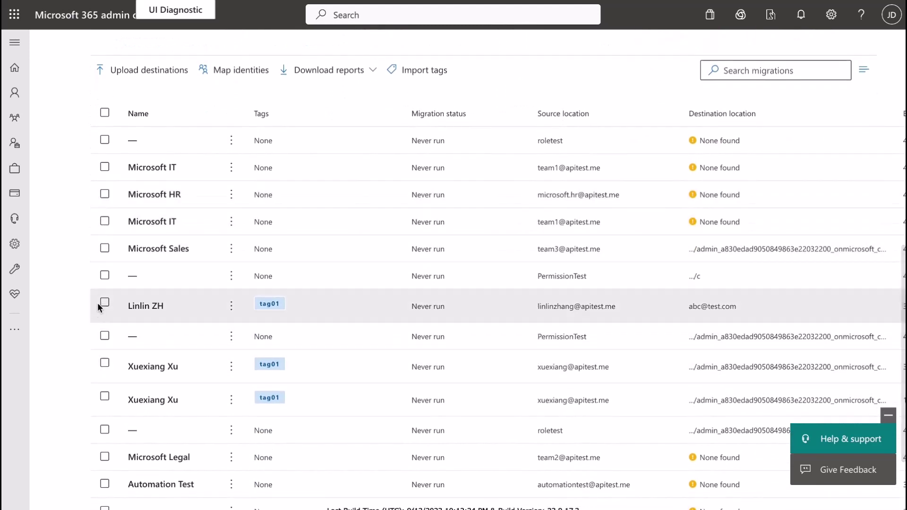
{"action": "left_click", "coordinate": [105, 302]}
{"action": "left_click", "coordinate": [104, 336]}
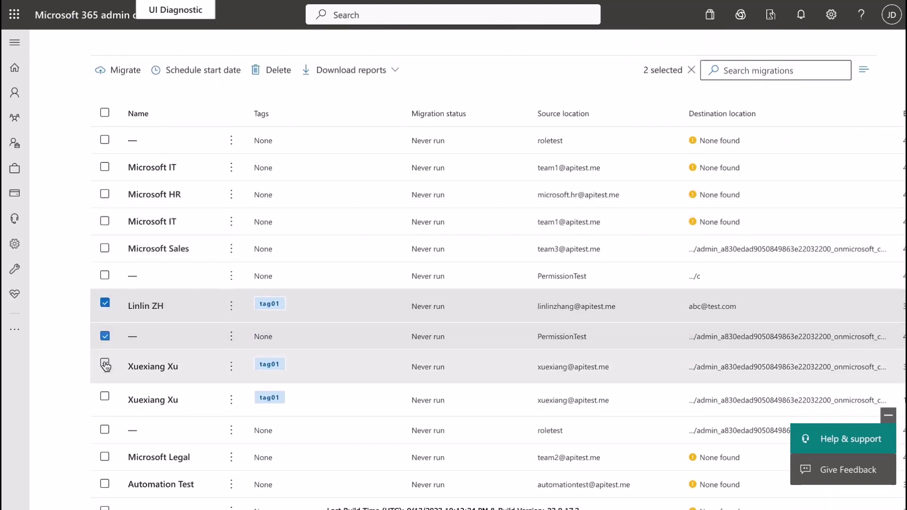
{"action": "left_click", "coordinate": [105, 363]}
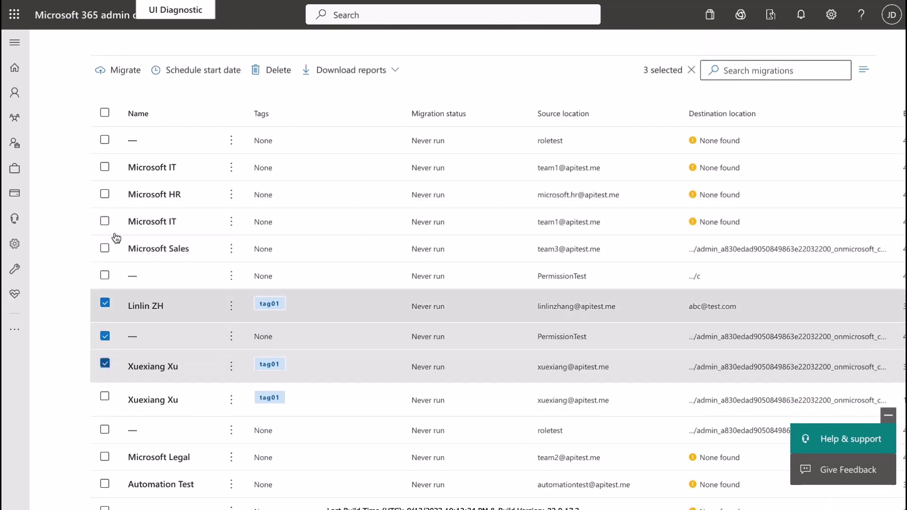
{"action": "left_click", "coordinate": [126, 74]}
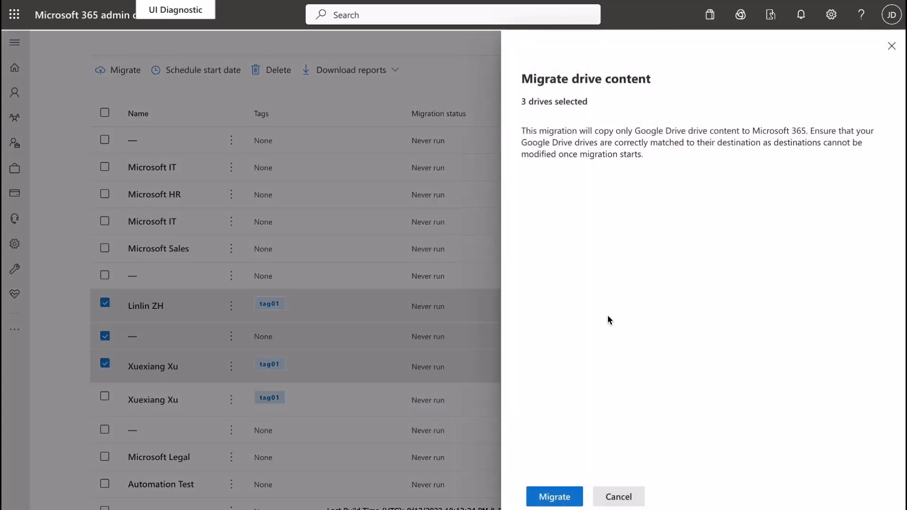
{"action": "left_click", "coordinate": [570, 496]}
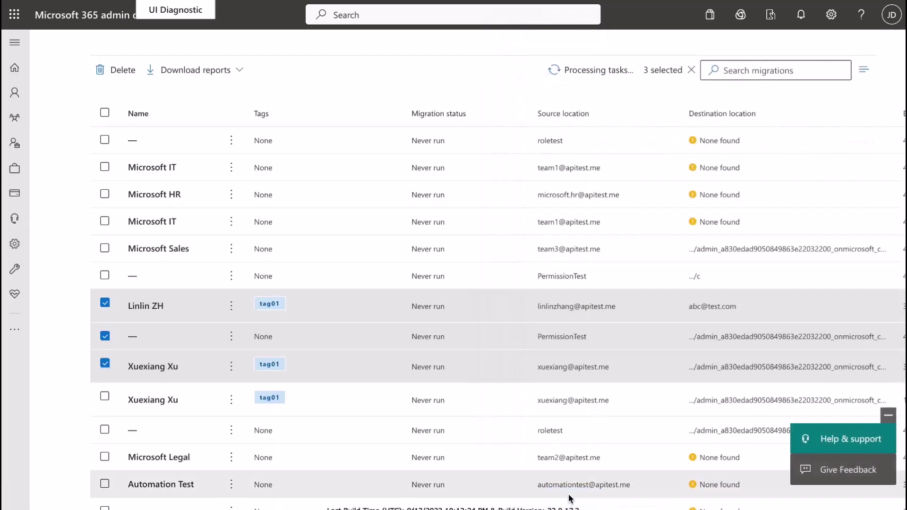
Return to the scanned drives and examine the Drives summary's scan status, drive sizes, item counts and modification history.
{"action": "scroll", "coordinate": [579, 186], "scroll_direction": "up", "scroll_amount": 3}
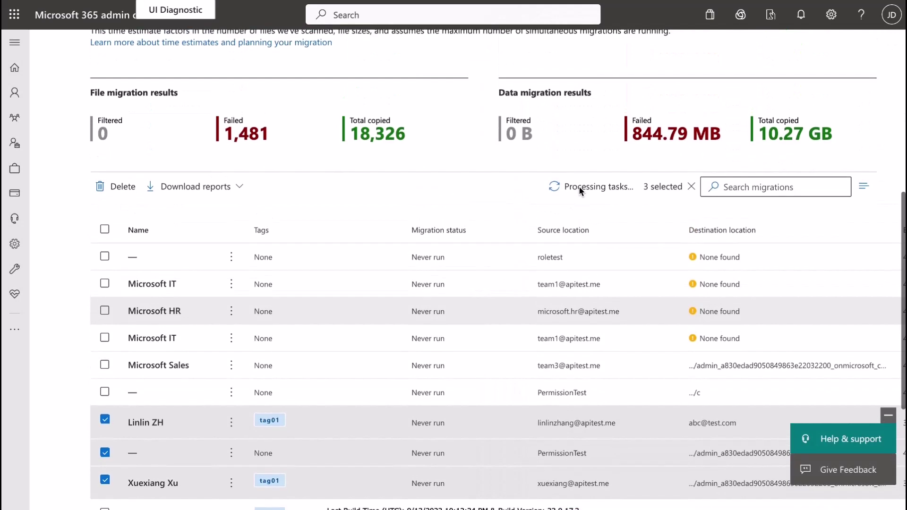
{"action": "scroll", "coordinate": [579, 186], "scroll_direction": "up", "scroll_amount": 3}
{"action": "scroll", "coordinate": [224, 111], "scroll_direction": "up", "scroll_amount": 4}
{"action": "left_click", "coordinate": [157, 171]}
{"action": "scroll", "coordinate": [243, 234], "scroll_direction": "down", "scroll_amount": 1}
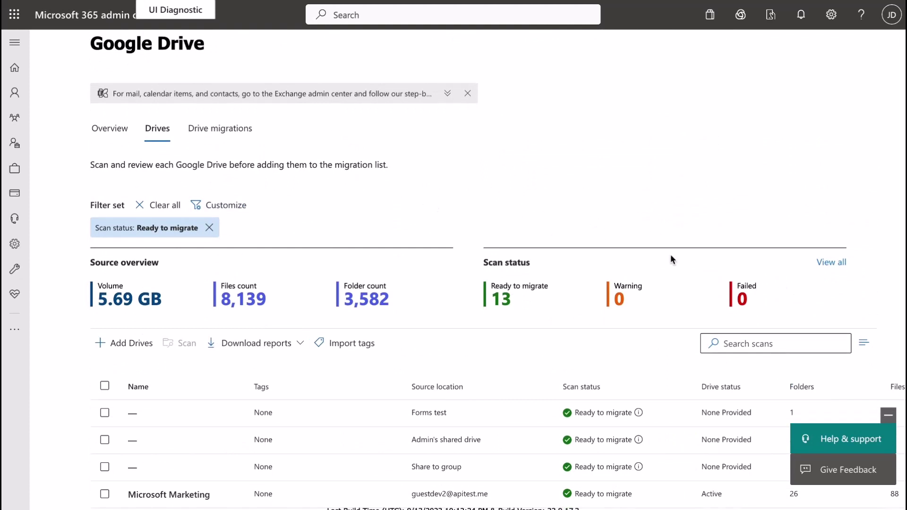
{"action": "left_click", "coordinate": [831, 264]}
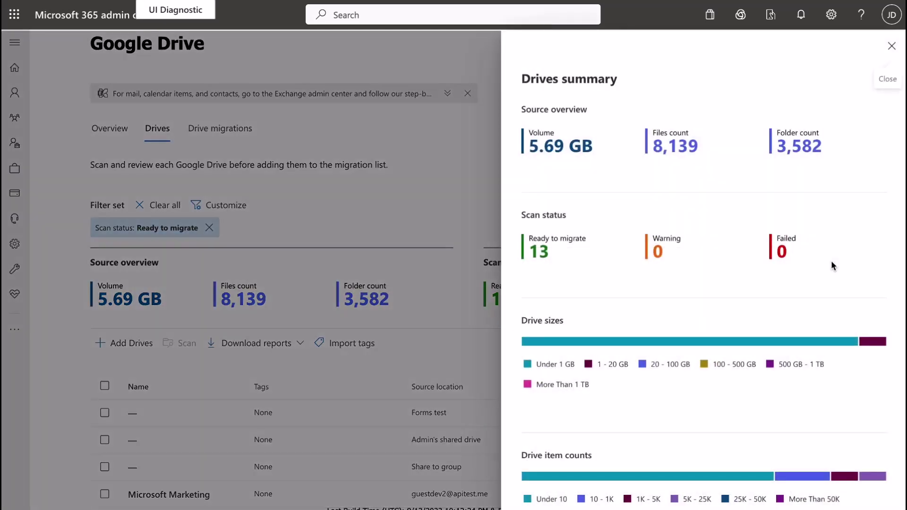
{"action": "scroll", "coordinate": [773, 278], "scroll_direction": "down", "scroll_amount": 4}
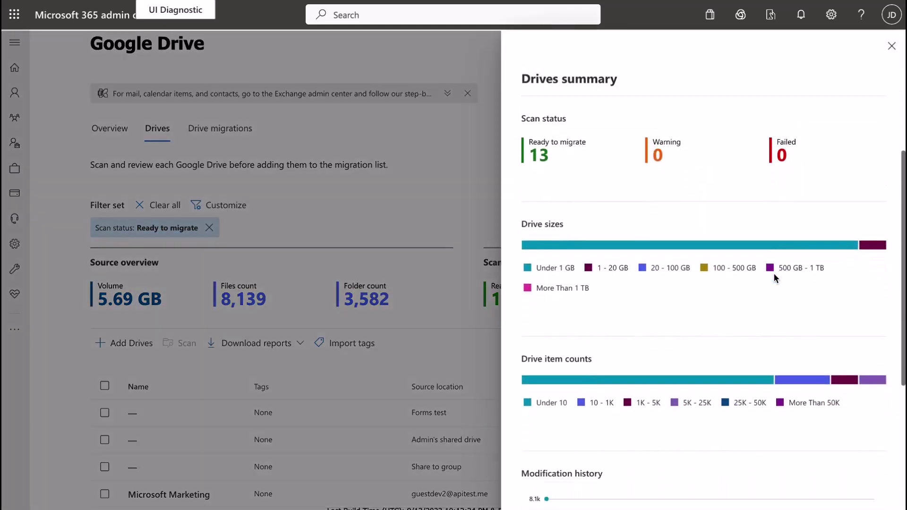
{"action": "scroll", "coordinate": [775, 276], "scroll_direction": "down", "scroll_amount": 3}
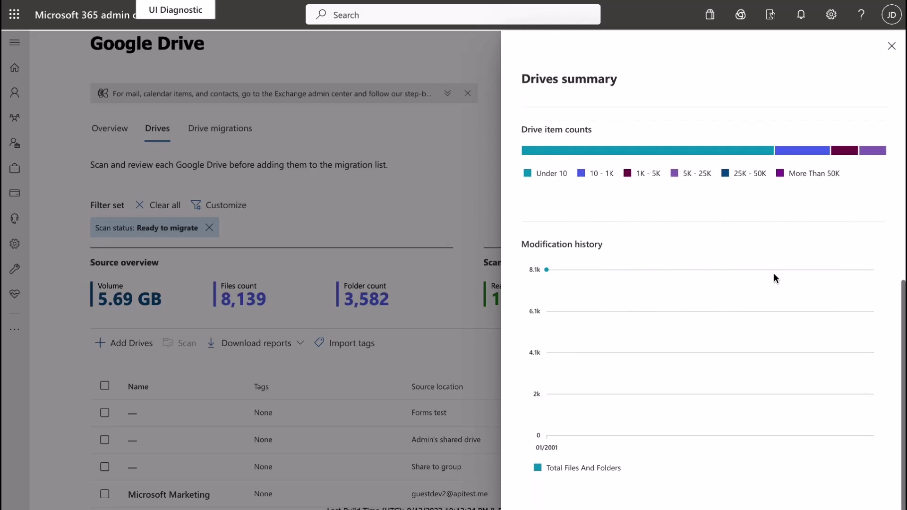
{"action": "scroll", "coordinate": [775, 277], "scroll_direction": "up", "scroll_amount": 1}
{"action": "scroll", "coordinate": [773, 273], "scroll_direction": "up", "scroll_amount": 6}
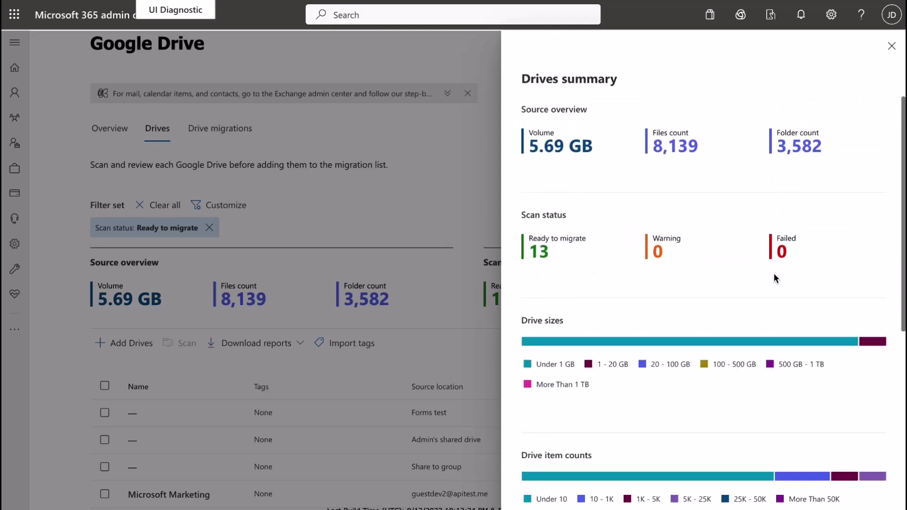